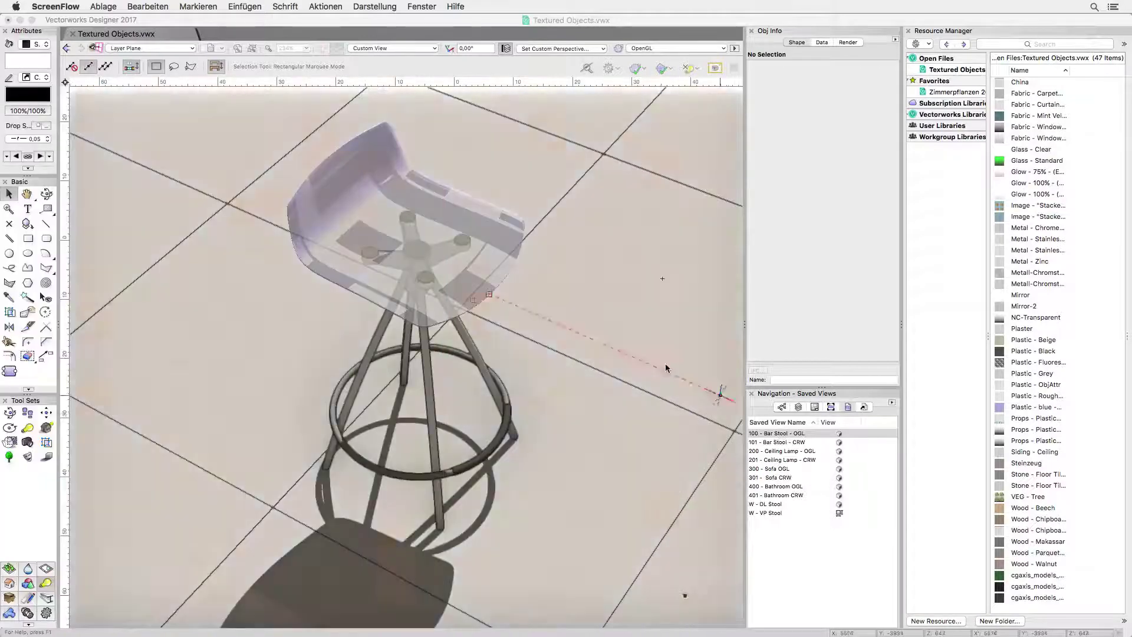
Exit seat subdivision editing and restore the rendered 101 - Bar Stool - CRW saved view
{"action": "double_click", "coordinate": [477, 289]}
{"action": "left_click", "coordinate": [478, 289]}
{"action": "key", "text": "Escape"}
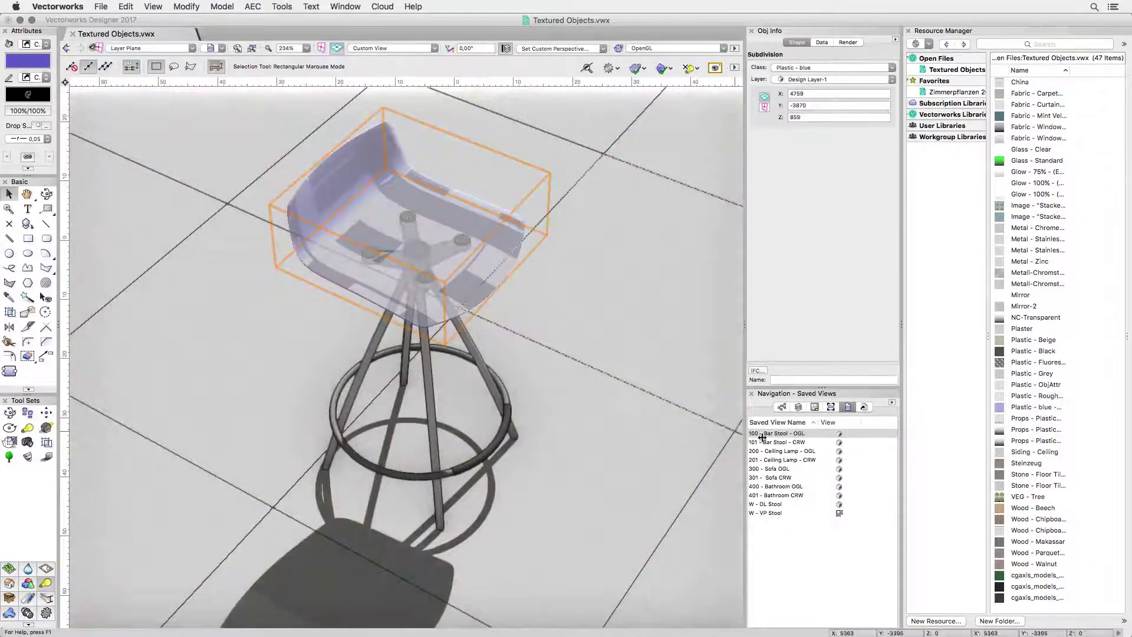
{"action": "left_click", "coordinate": [774, 442]}
{"action": "double_click", "coordinate": [775, 443]}
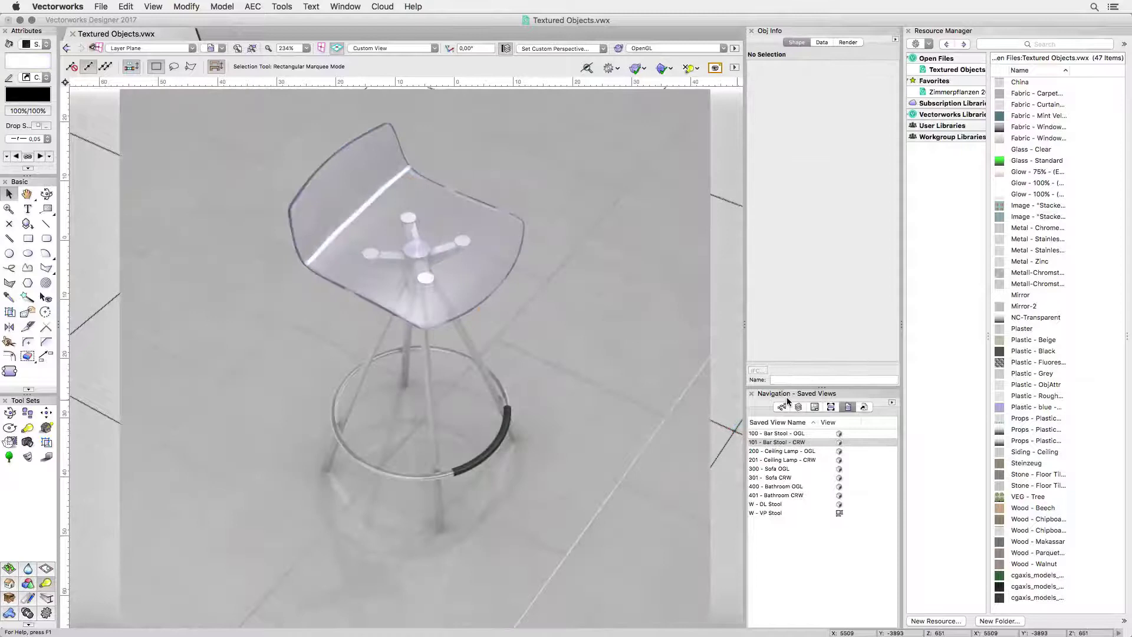
Review the Plastic - blue - OGL texture's plastic reflectivity and glass transparency settings
{"action": "right_click", "coordinate": [1012, 408]}
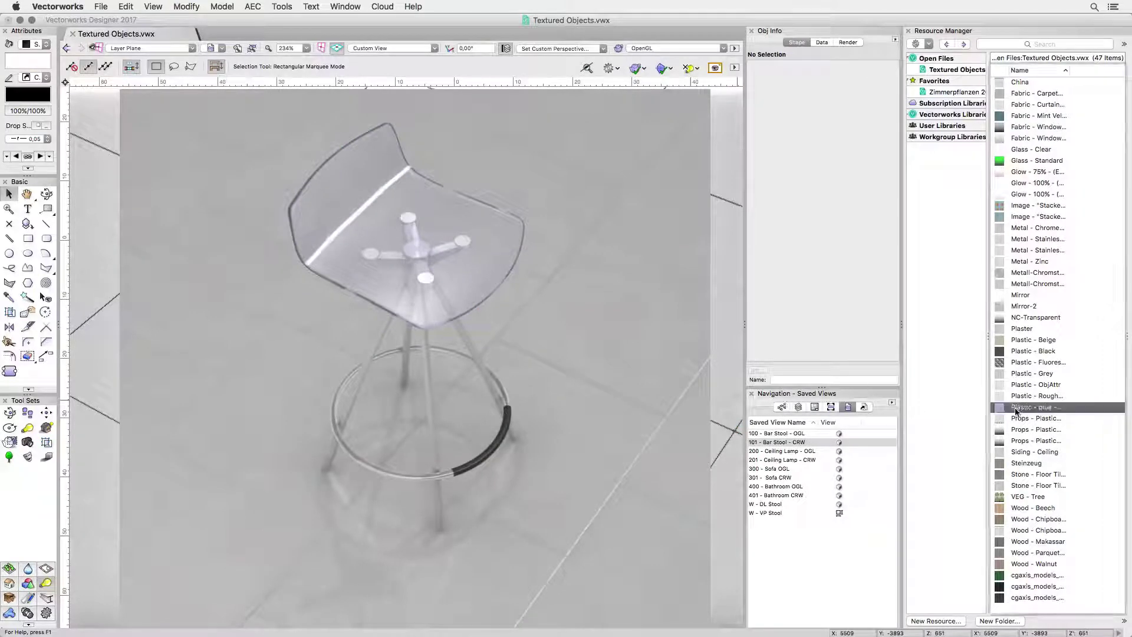
{"action": "left_click", "coordinate": [1038, 473]}
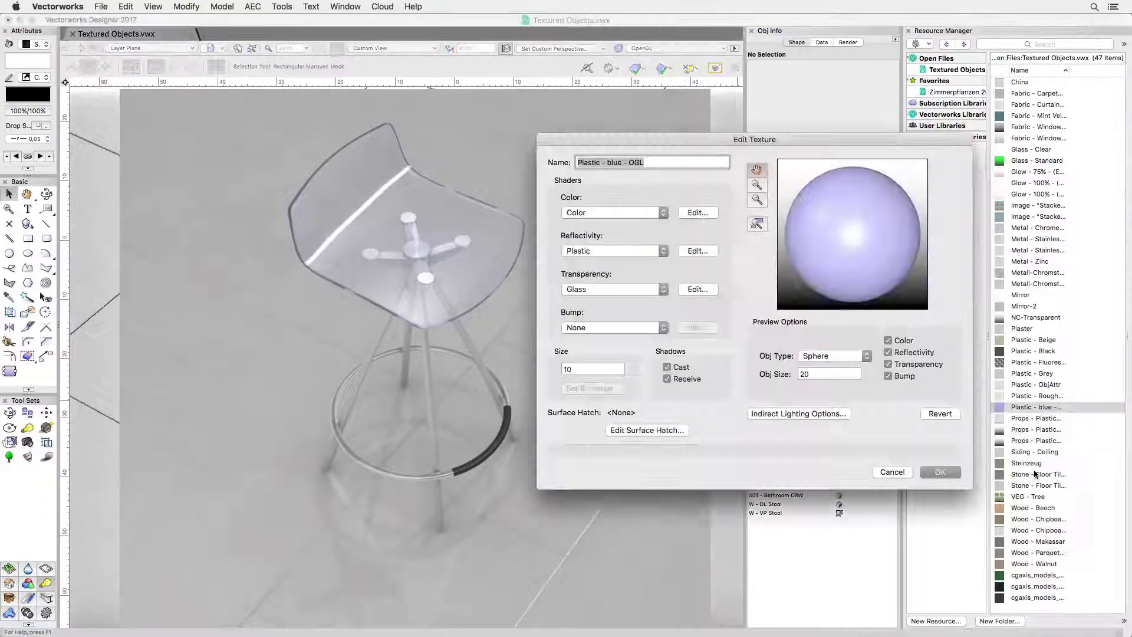
{"action": "left_click", "coordinate": [702, 251]}
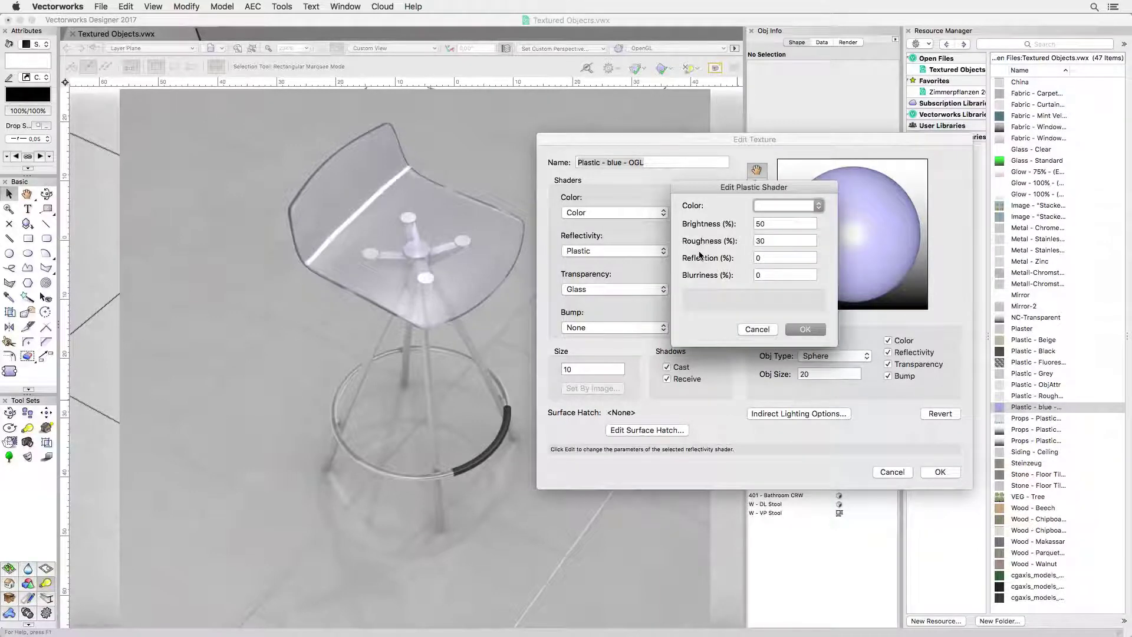
{"action": "key", "text": "Escape"}
{"action": "left_click", "coordinate": [700, 289]}
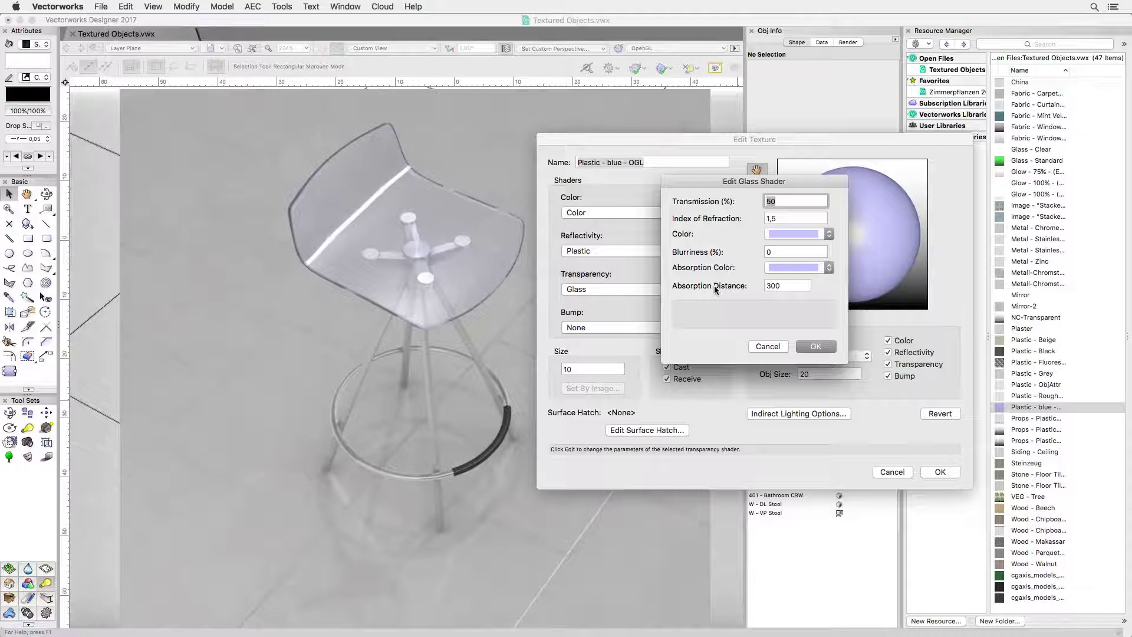
{"action": "left_click", "coordinate": [816, 346]}
{"action": "left_click", "coordinate": [938, 472]}
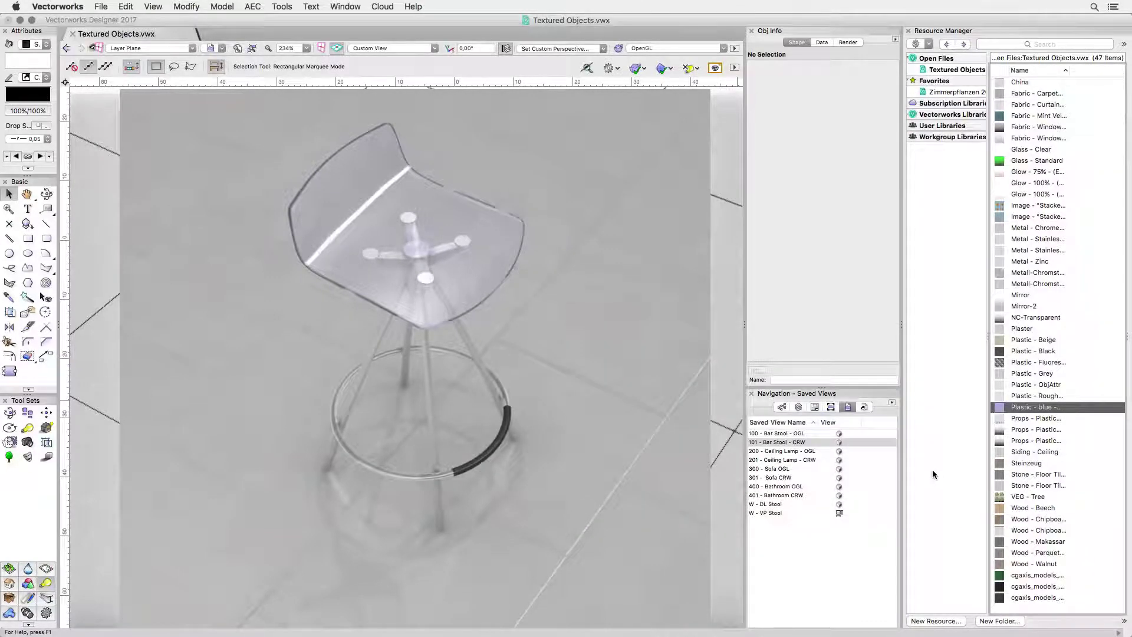
{"action": "left_click", "coordinate": [1015, 239]}
{"action": "right_click", "coordinate": [1017, 244]}
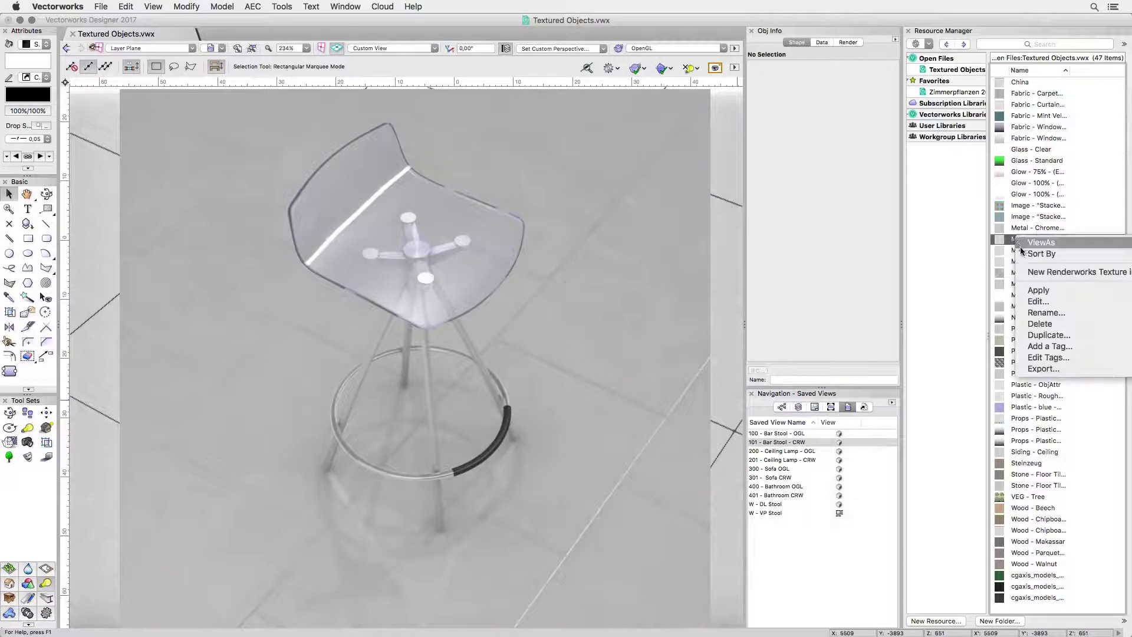
{"action": "left_click", "coordinate": [1039, 300]}
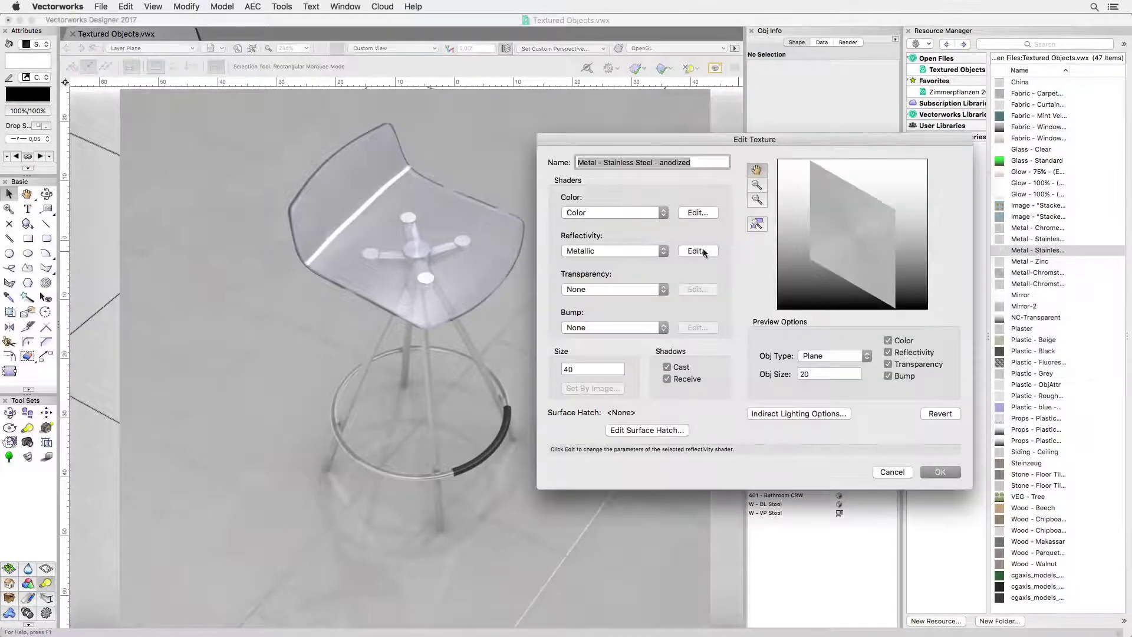
{"action": "left_click", "coordinate": [702, 250]}
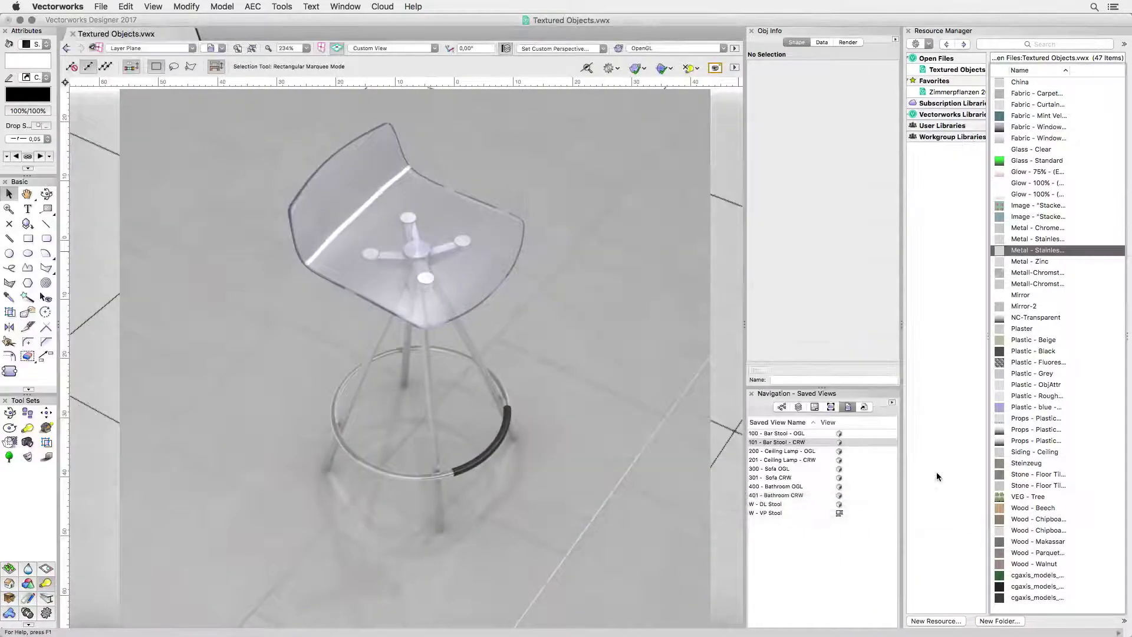
{"action": "right_click", "coordinate": [1011, 352]}
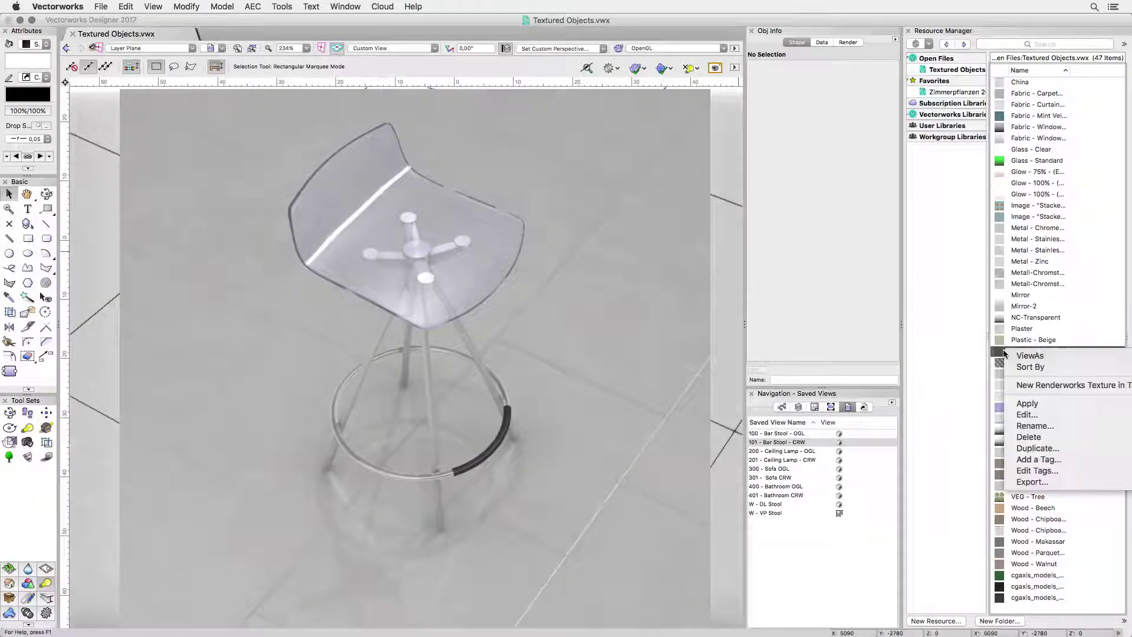
{"action": "left_click", "coordinate": [1018, 414]}
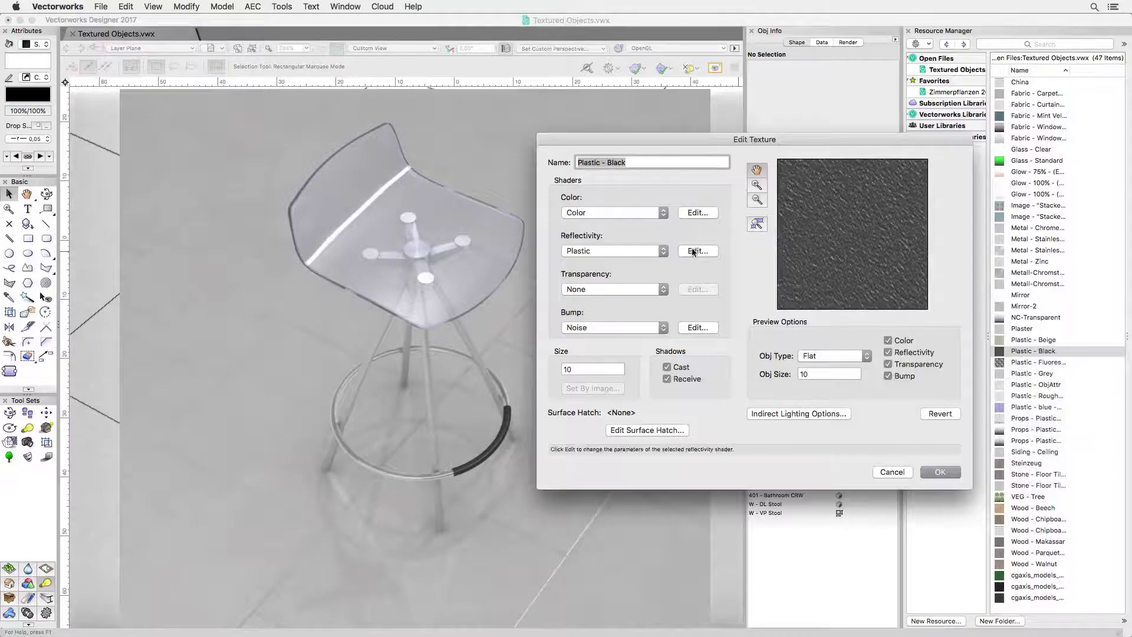
{"action": "left_click", "coordinate": [695, 251]}
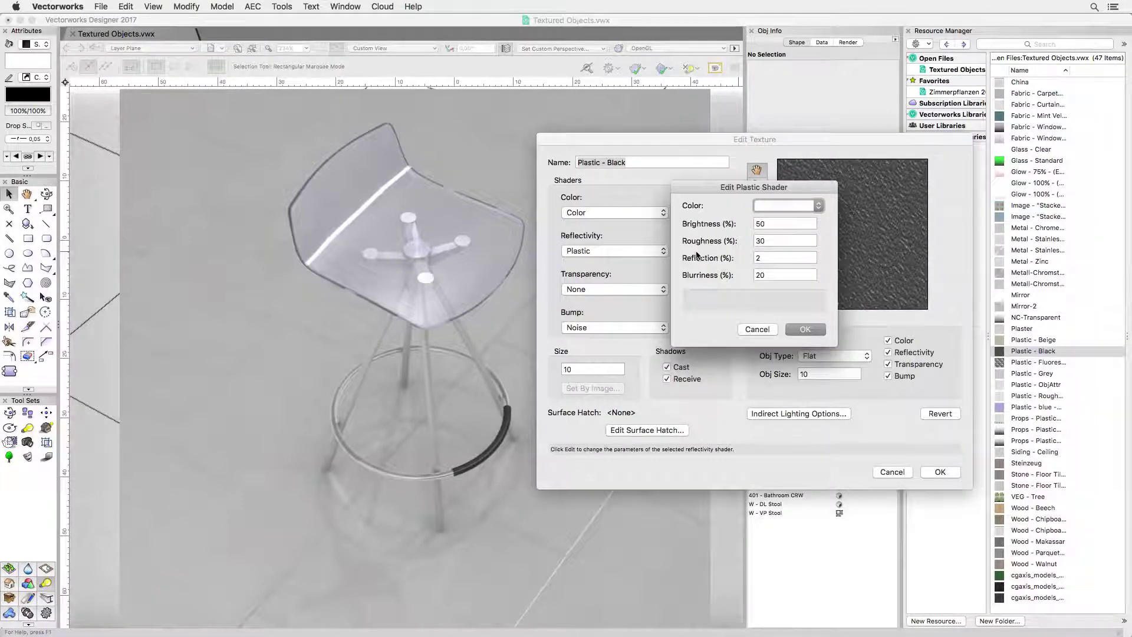
{"action": "mouse_move", "coordinate": [744, 276]}
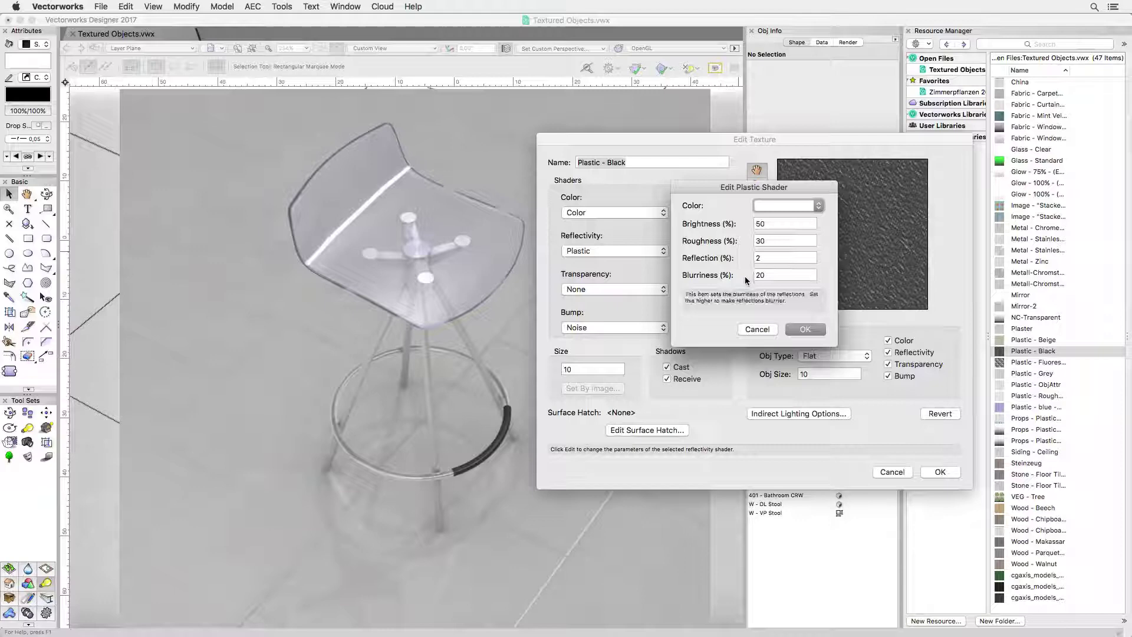
{"action": "left_click", "coordinate": [805, 329]}
{"action": "left_click", "coordinate": [939, 472]}
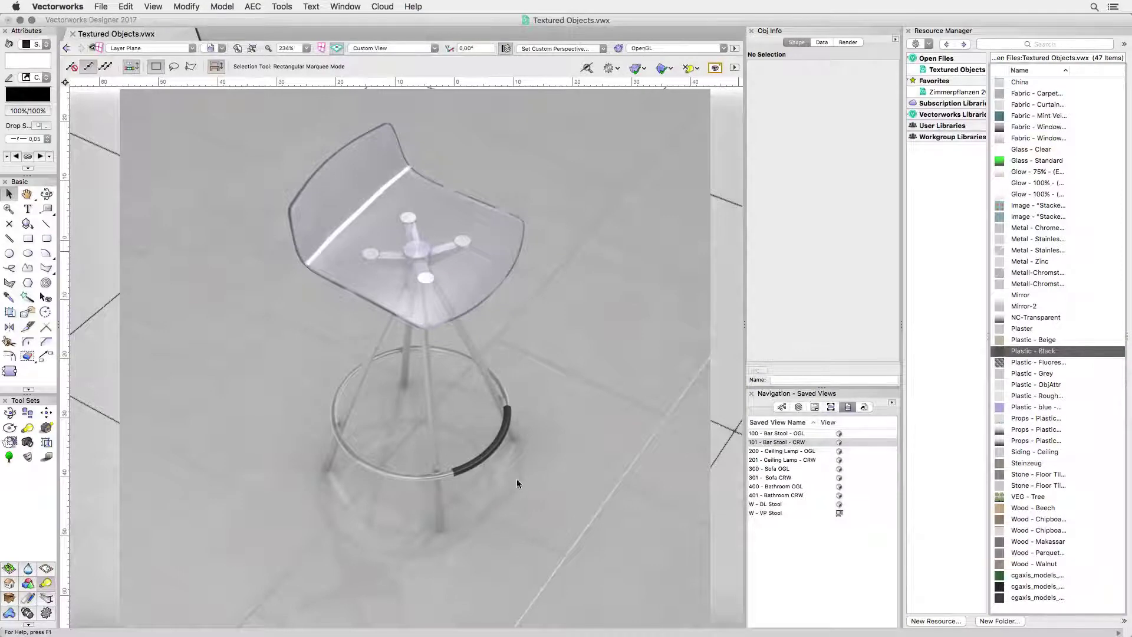
Inspect the Stone - Floor Tiles White image bump, then switch to the 201 - Ceiling Lamp - CRW view
{"action": "scroll", "coordinate": [471, 473], "scroll_direction": "up", "scroll_amount": 3}
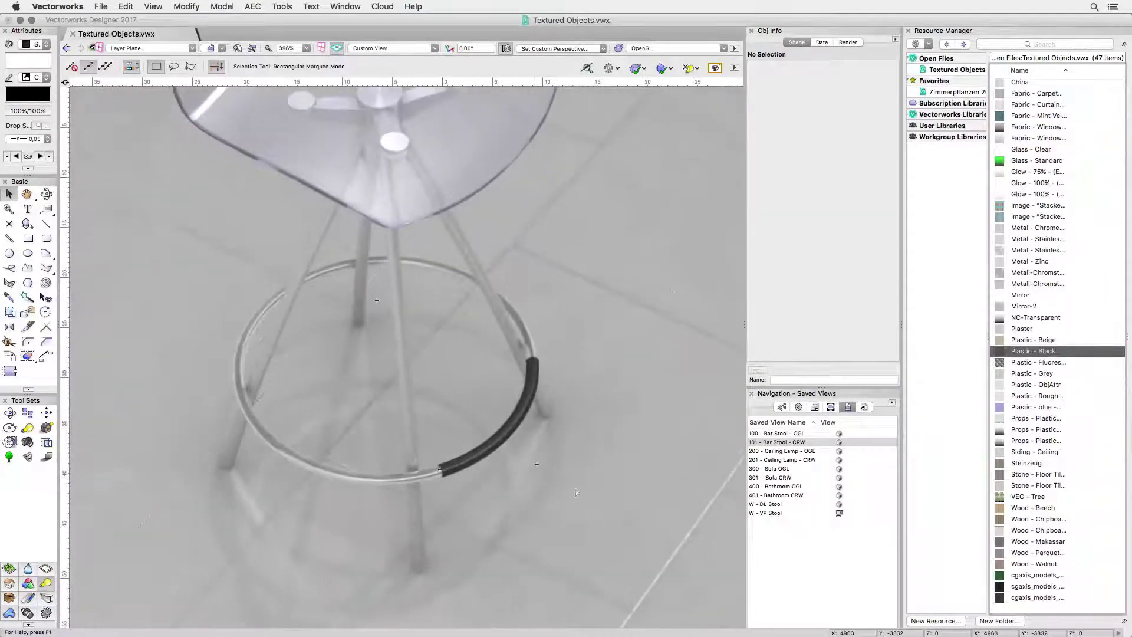
{"action": "right_click", "coordinate": [995, 485]}
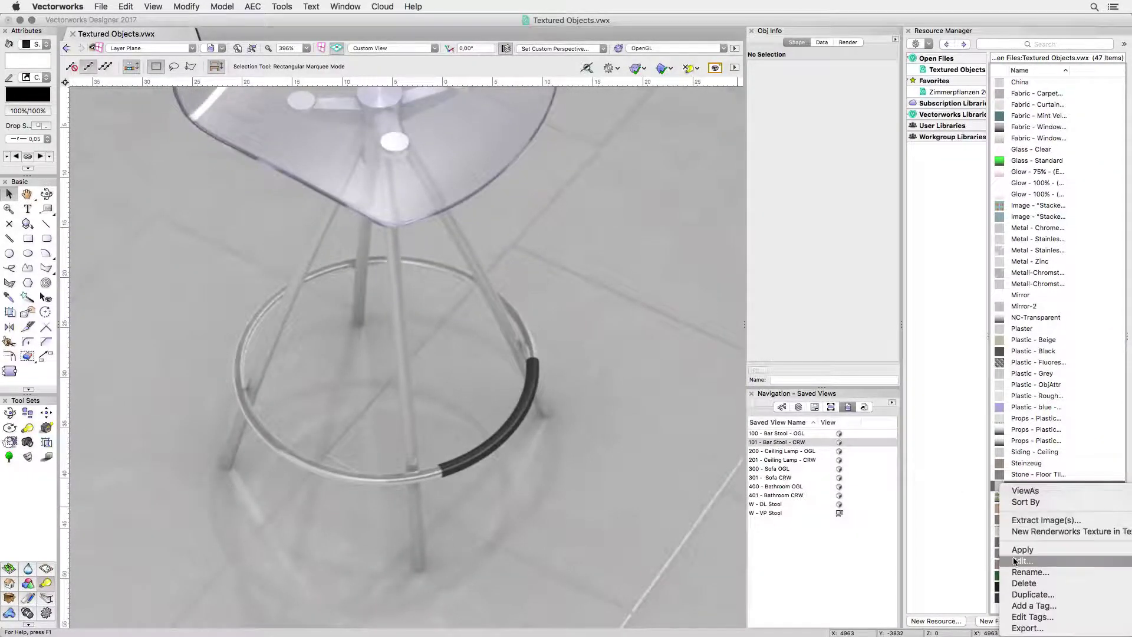
{"action": "left_click", "coordinate": [1014, 561]}
{"action": "left_click", "coordinate": [688, 327]}
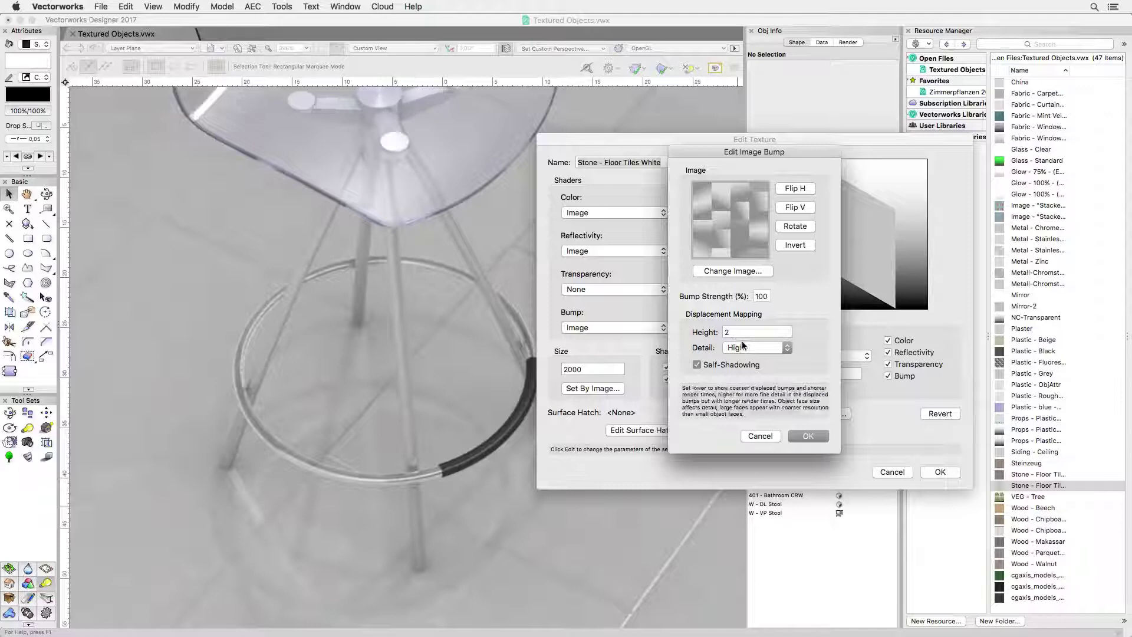
{"action": "left_click", "coordinate": [808, 435]}
{"action": "left_click", "coordinate": [939, 472]}
{"action": "double_click", "coordinate": [793, 459]}
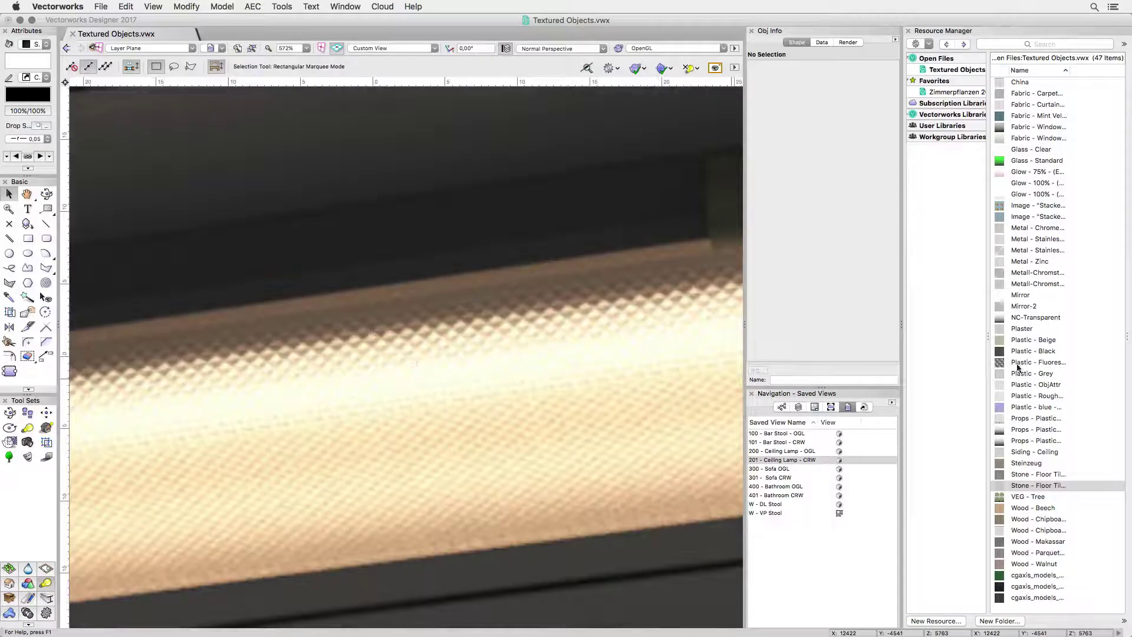
{"action": "right_click", "coordinate": [1004, 363]}
{"action": "left_click", "coordinate": [1026, 439]}
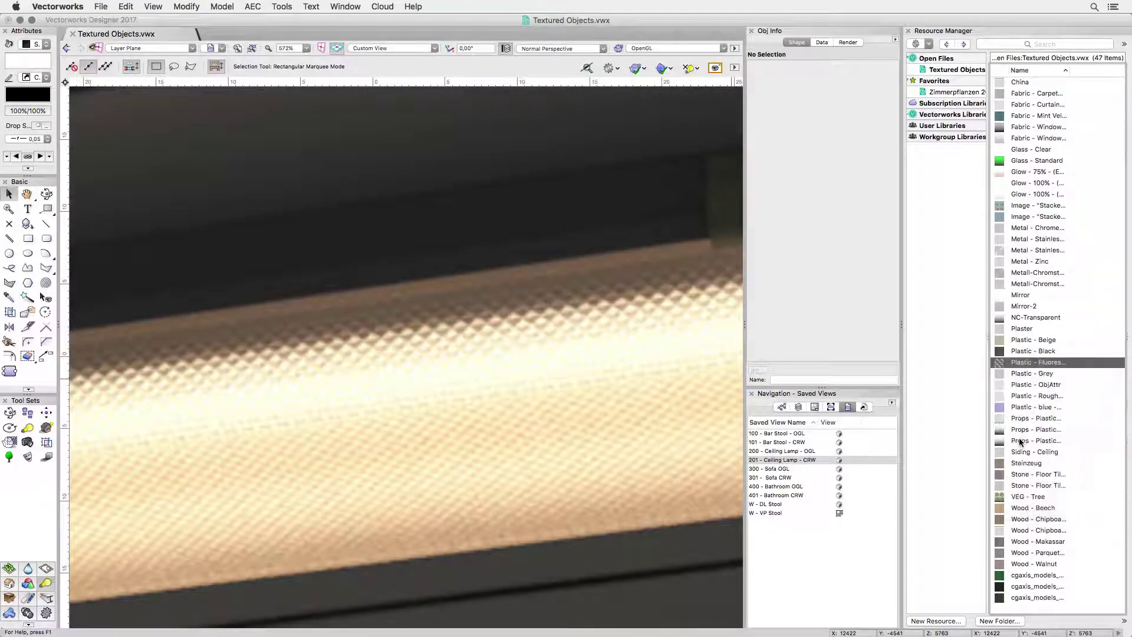
{"action": "left_click", "coordinate": [698, 328]}
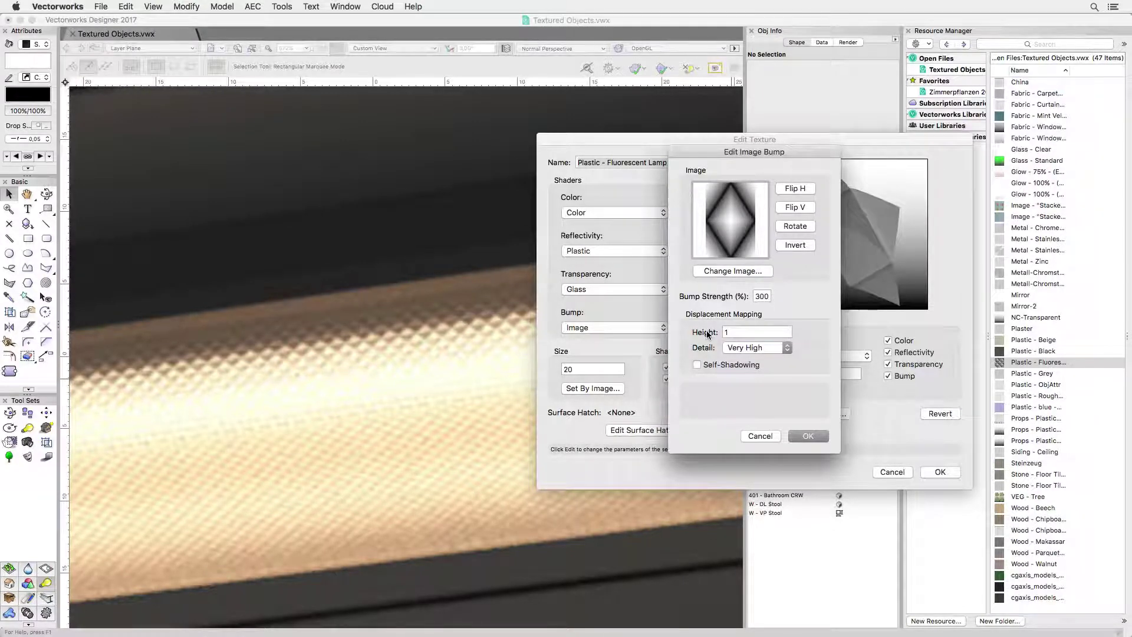
{"action": "left_click", "coordinate": [807, 436]}
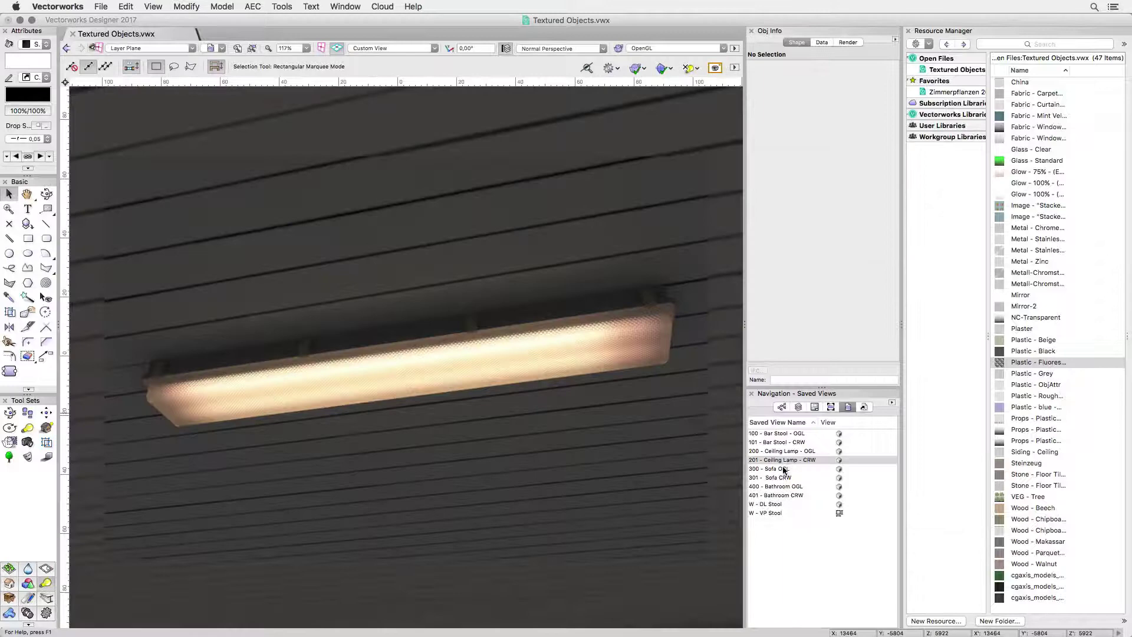
Switch via 300 - Sofa OGL to the rendered 301 - Sofa CRW saved view
{"action": "double_click", "coordinate": [783, 468]}
{"action": "double_click", "coordinate": [779, 477]}
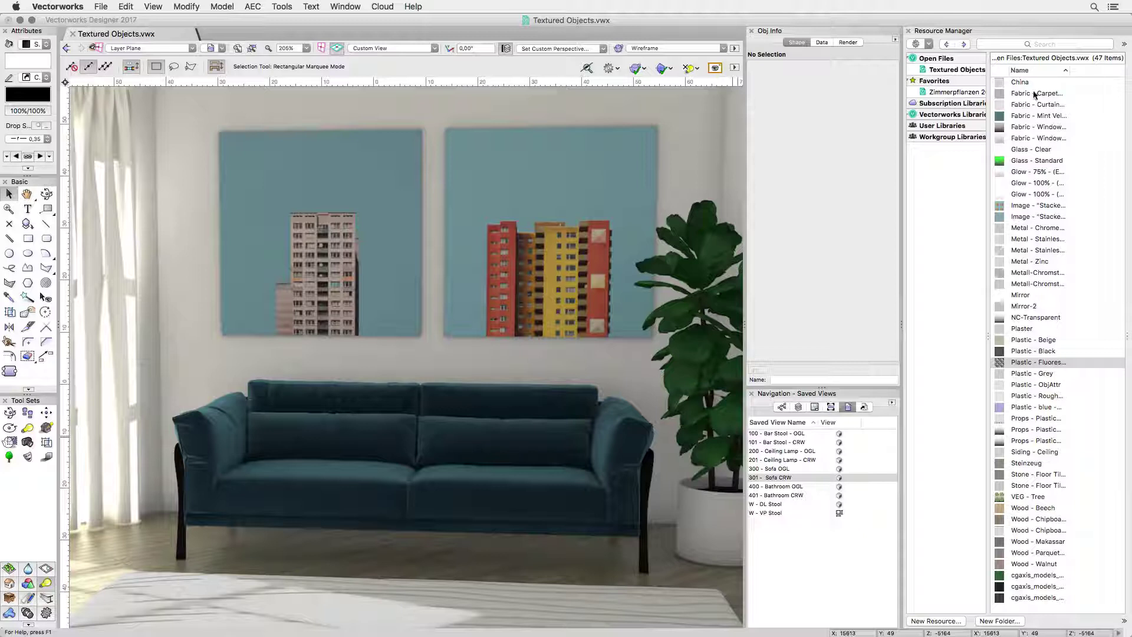
Search the Resource Manager for 'Fab' resources
{"action": "left_click", "coordinate": [1068, 45]}
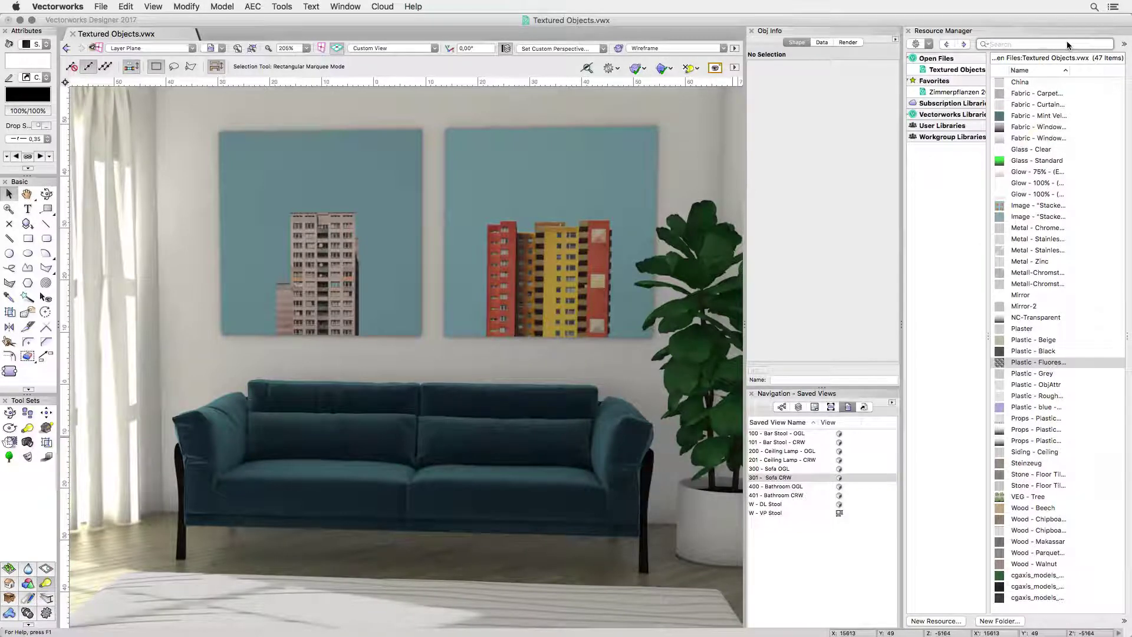
{"action": "type", "text": "Fabric"}
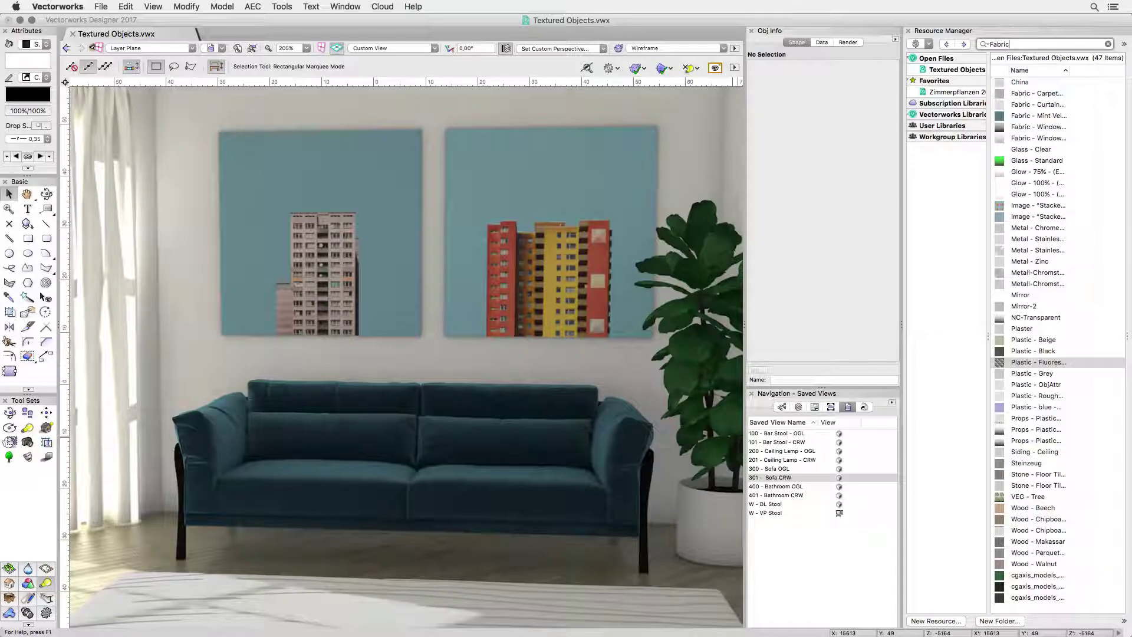
{"action": "key", "text": "Return"}
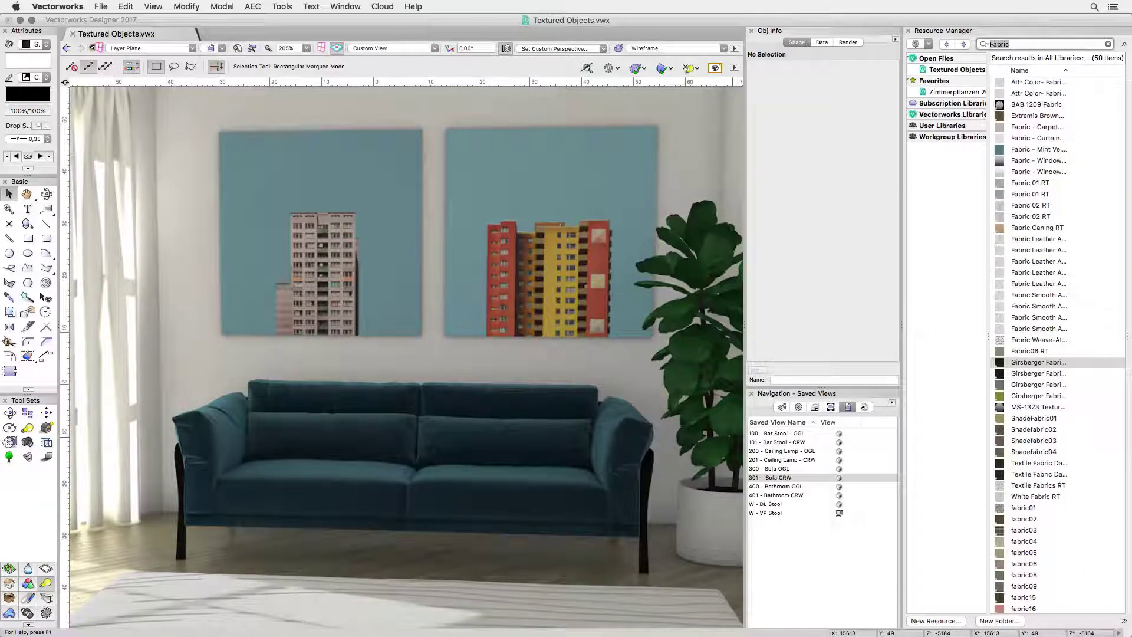
Limit the search to Selected File Only, clear it, and pick Fabric - Curtains Backlight
{"action": "left_click", "coordinate": [986, 44]}
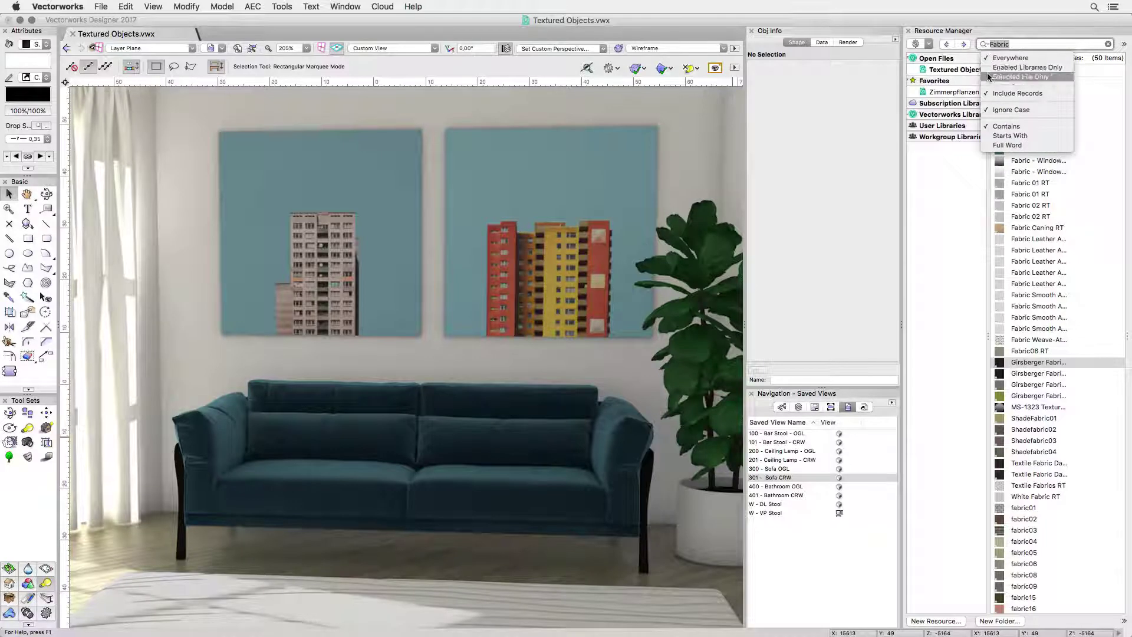
{"action": "left_click", "coordinate": [1002, 77]}
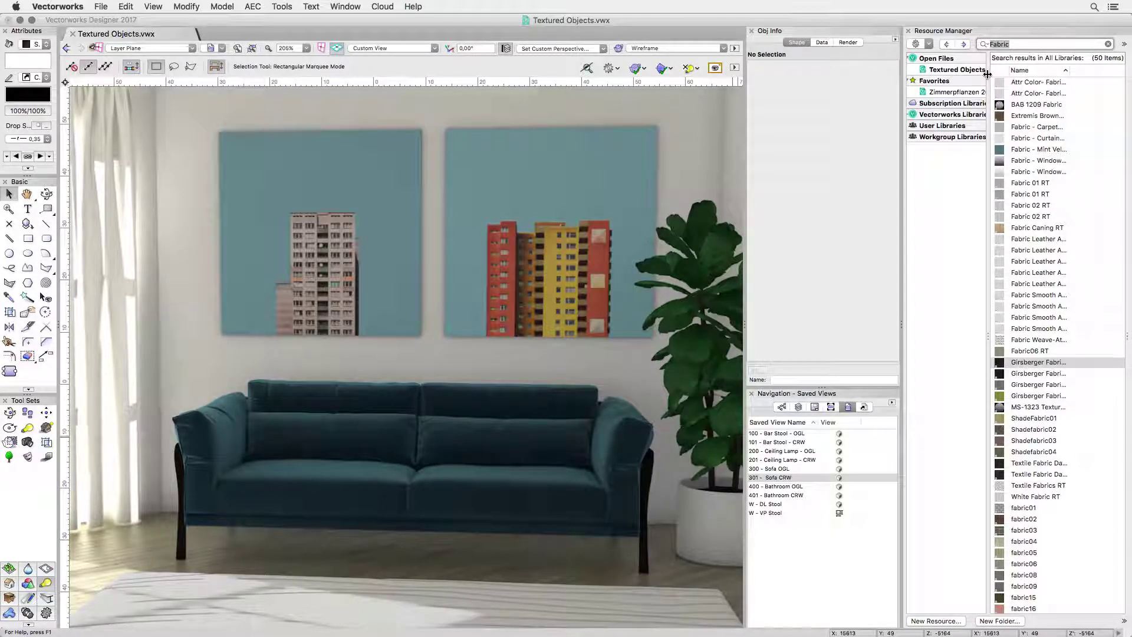
{"action": "left_click", "coordinate": [1108, 44]}
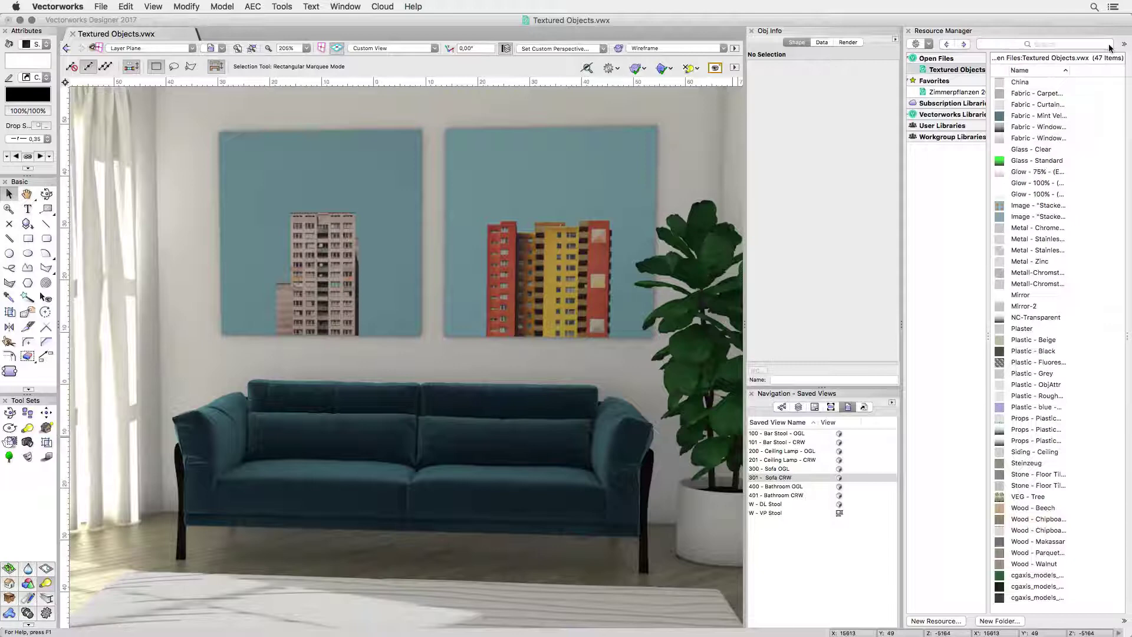
{"action": "left_click", "coordinate": [1002, 105]}
{"action": "right_click", "coordinate": [1002, 104]}
{"action": "left_click", "coordinate": [1022, 170]}
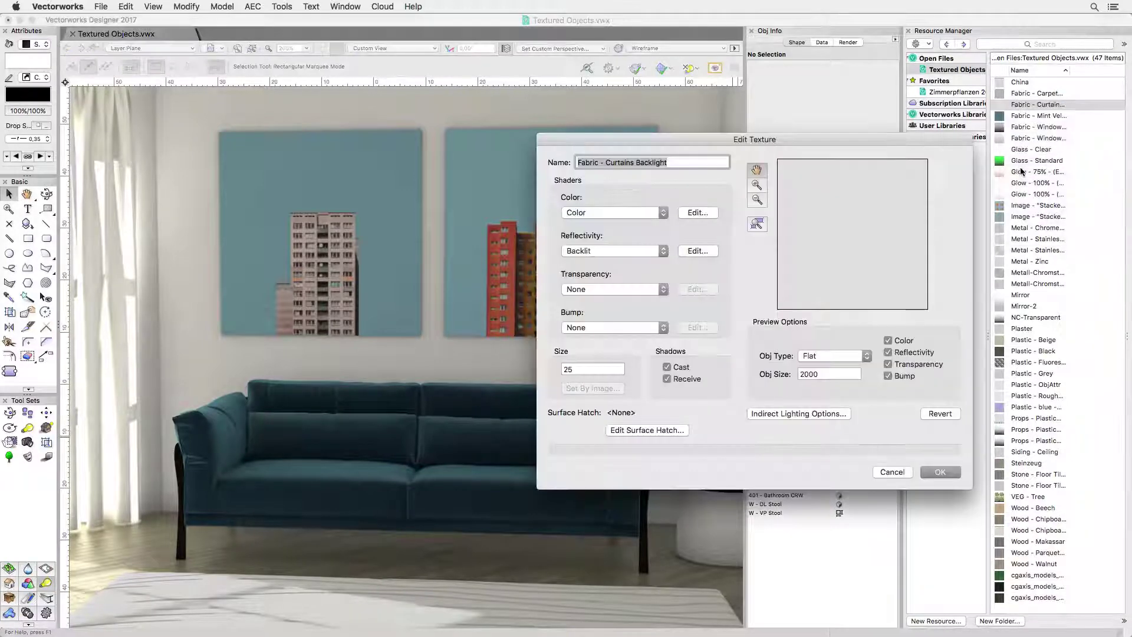
{"action": "left_click", "coordinate": [706, 253]}
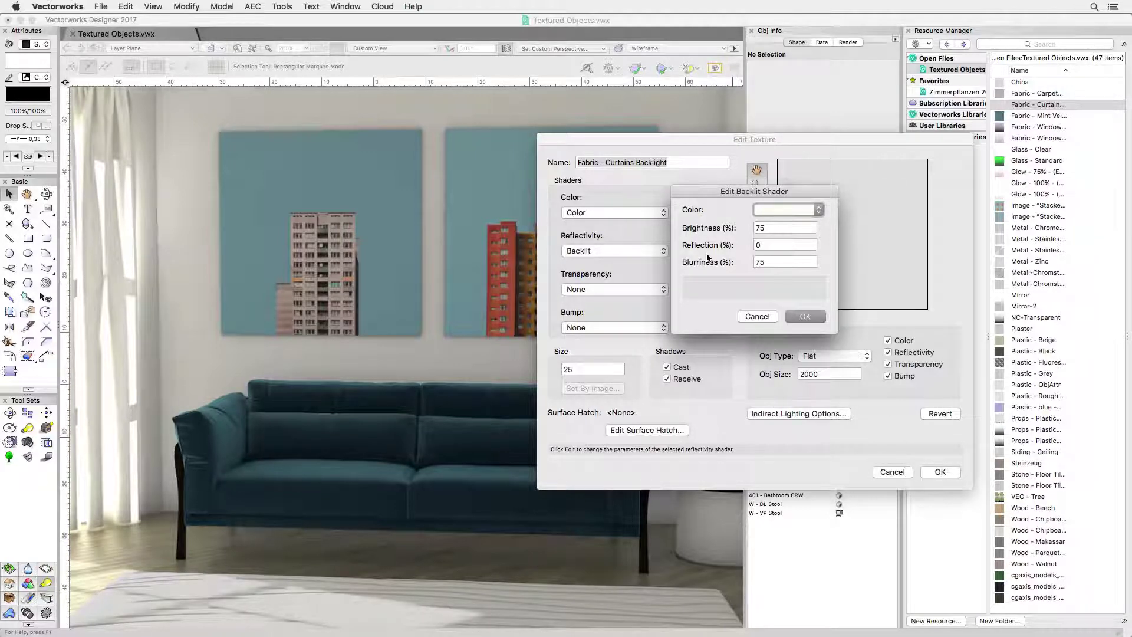
{"action": "left_click", "coordinate": [809, 316]}
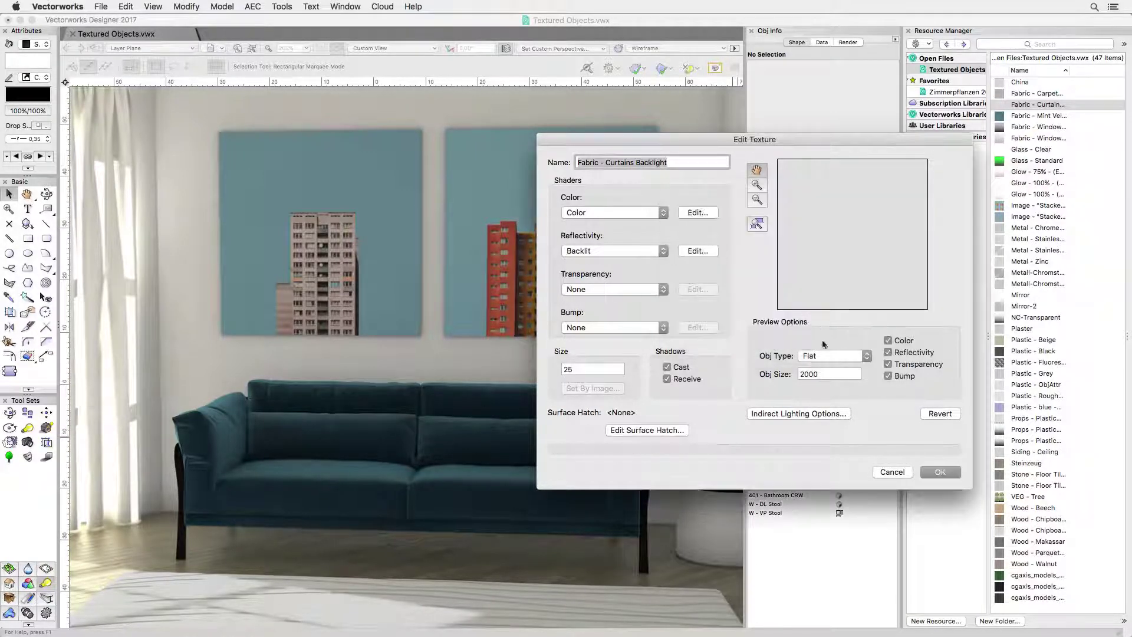
Close the curtain texture and inspect the Fabric - Mint Velvet image colour settings
{"action": "left_click", "coordinate": [941, 473]}
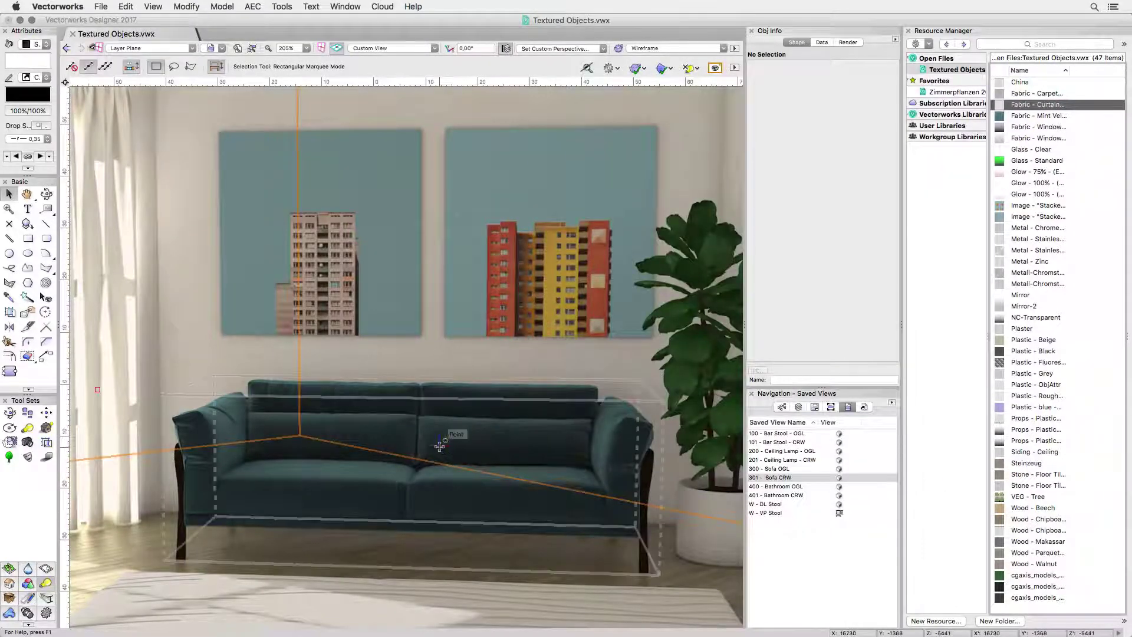
{"action": "scroll", "coordinate": [366, 440], "scroll_direction": "up", "scroll_amount": 3}
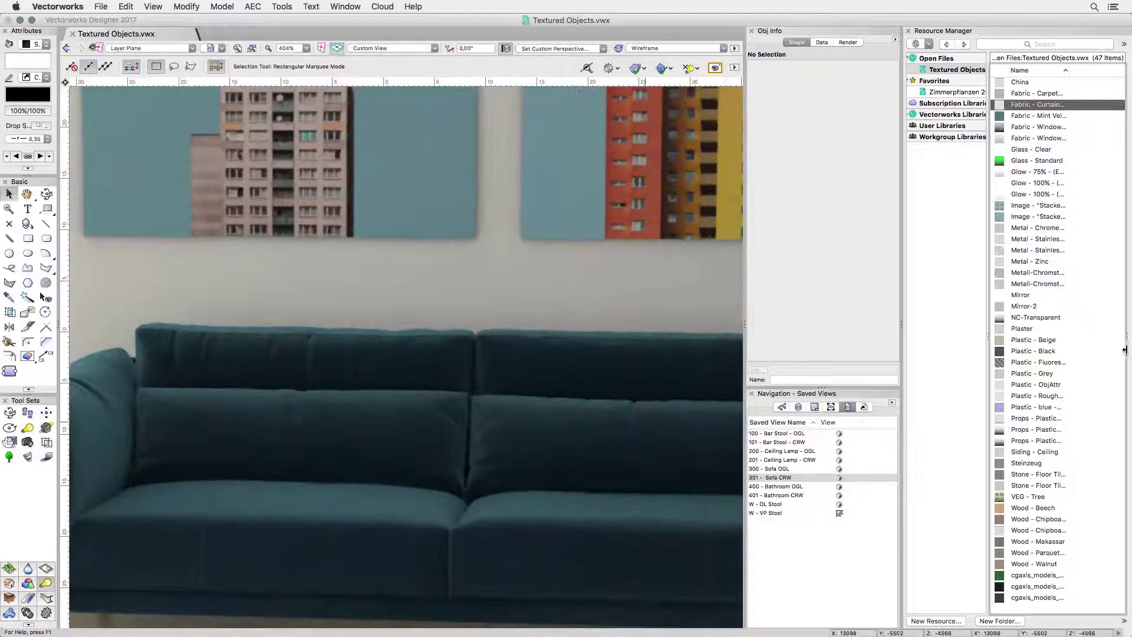
{"action": "right_click", "coordinate": [1000, 118]}
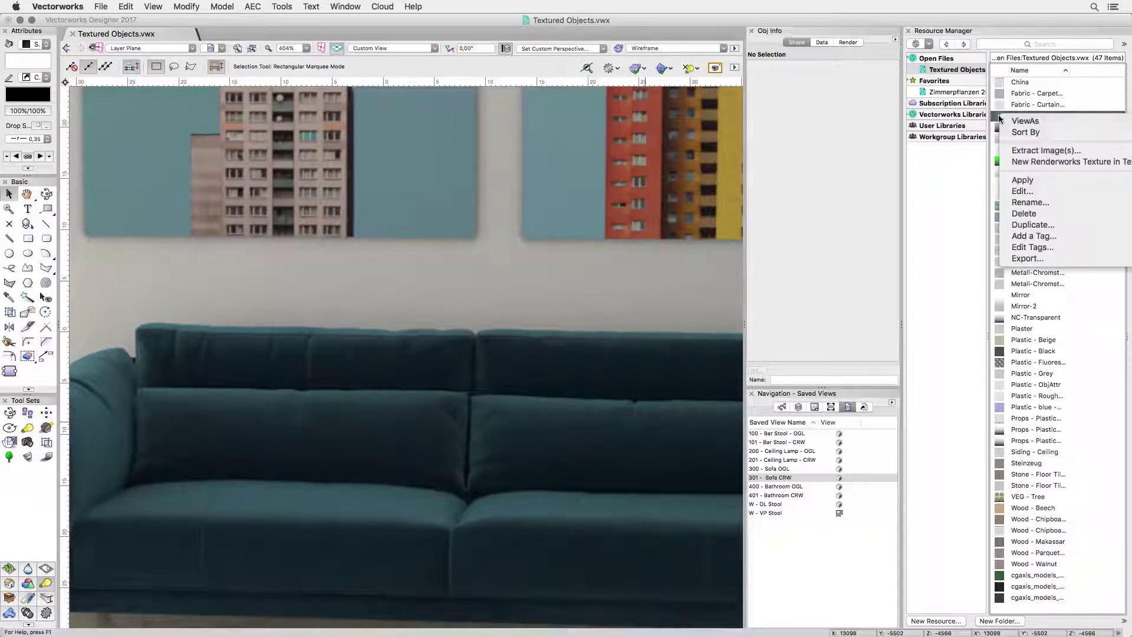
{"action": "left_click", "coordinate": [1011, 189]}
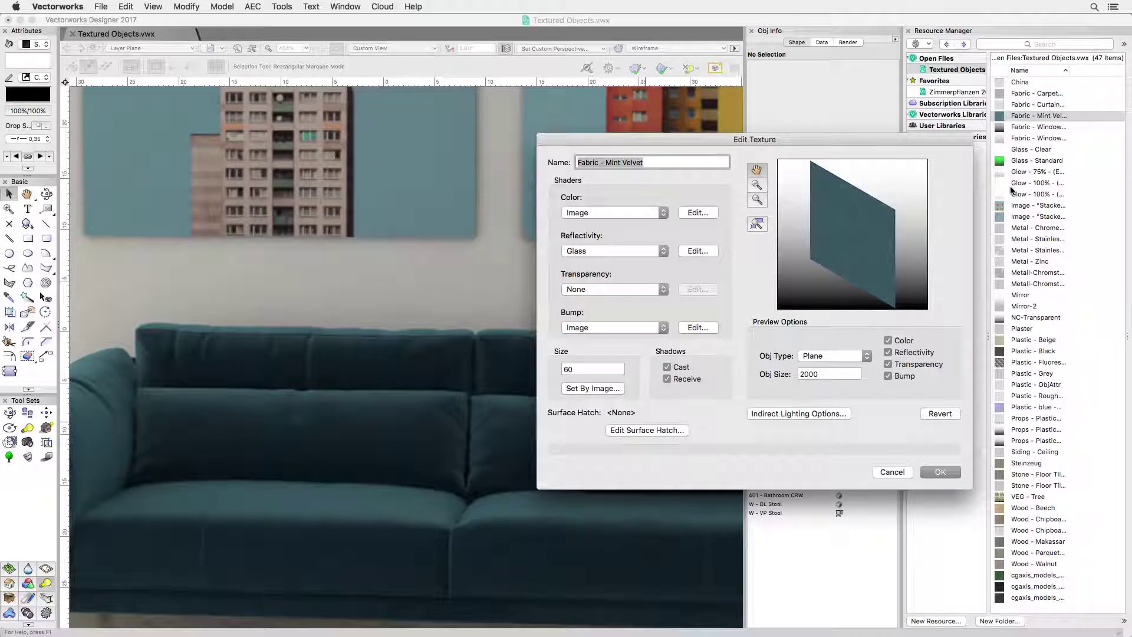
{"action": "left_click", "coordinate": [709, 212]}
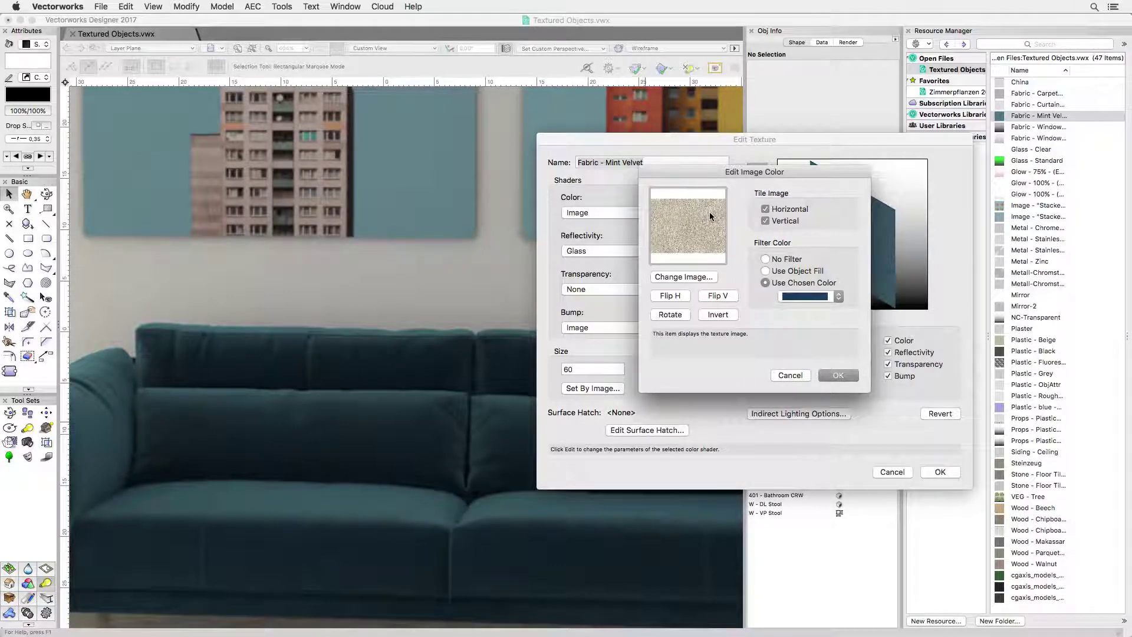
{"action": "left_click", "coordinate": [838, 375]}
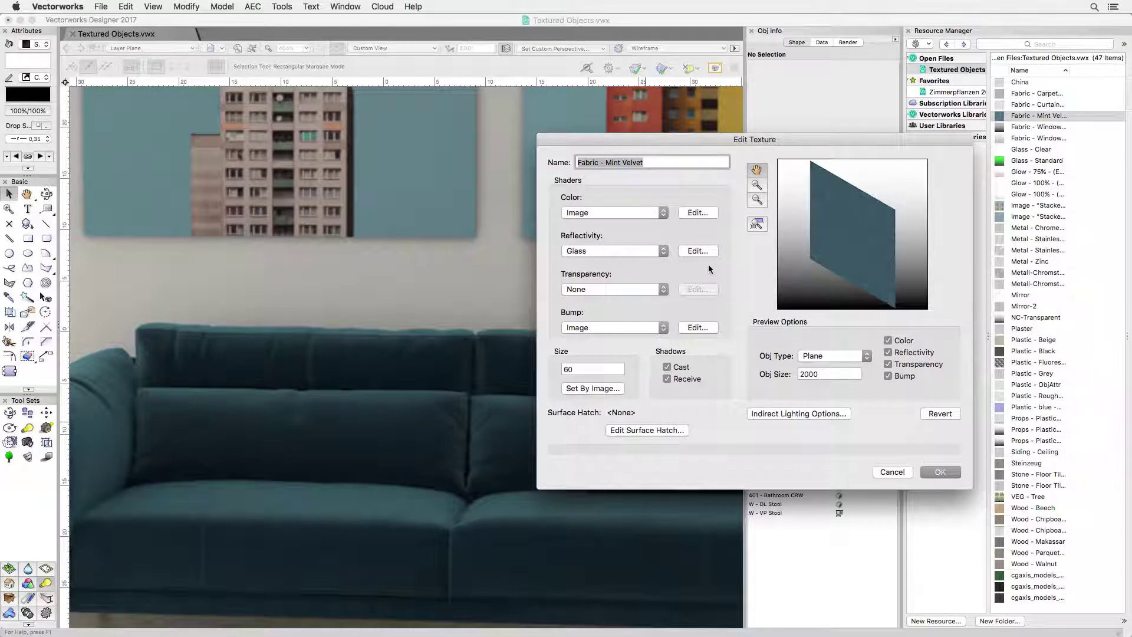
Check the velvet's Glass reflectivity at 100% blurriness and its 1000% image bump
{"action": "left_click", "coordinate": [696, 250]}
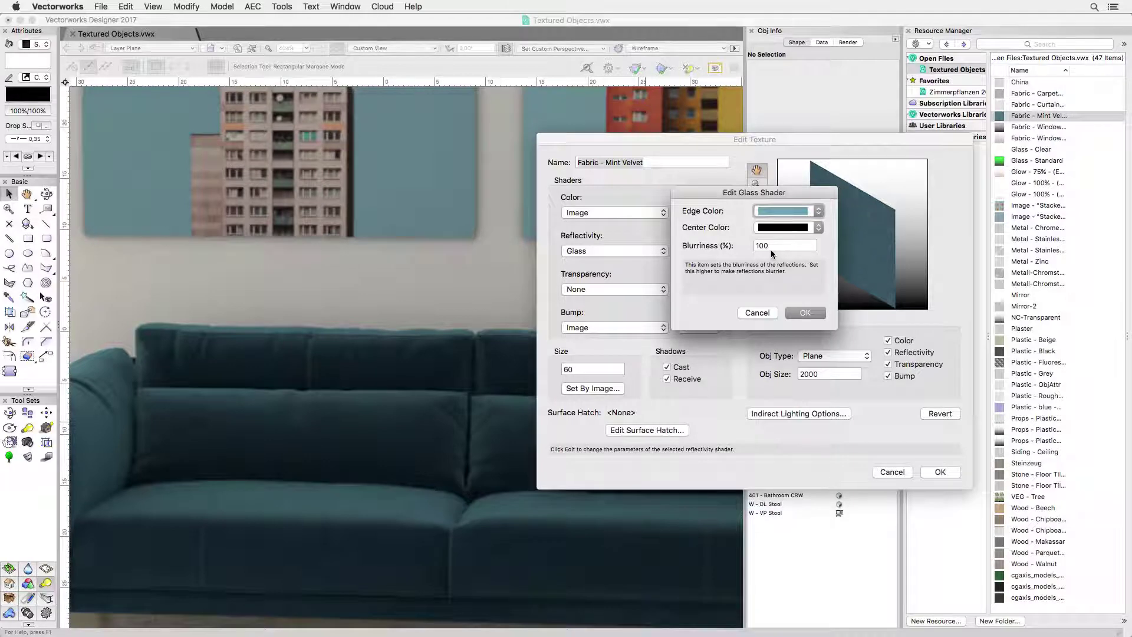
{"action": "left_click", "coordinate": [800, 313]}
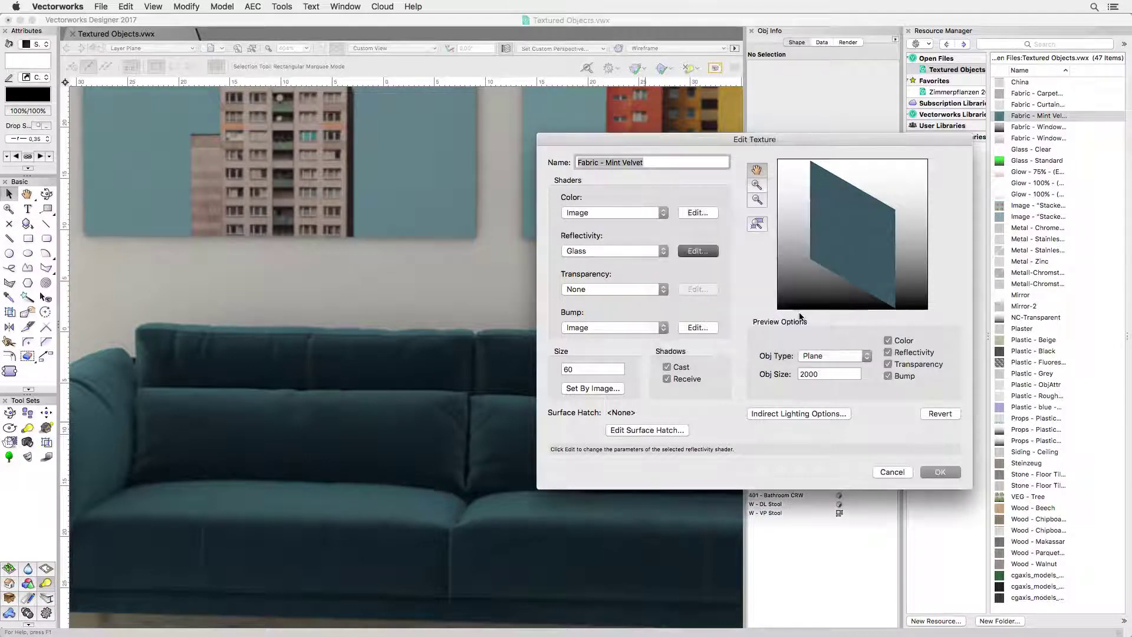
{"action": "left_click", "coordinate": [699, 328]}
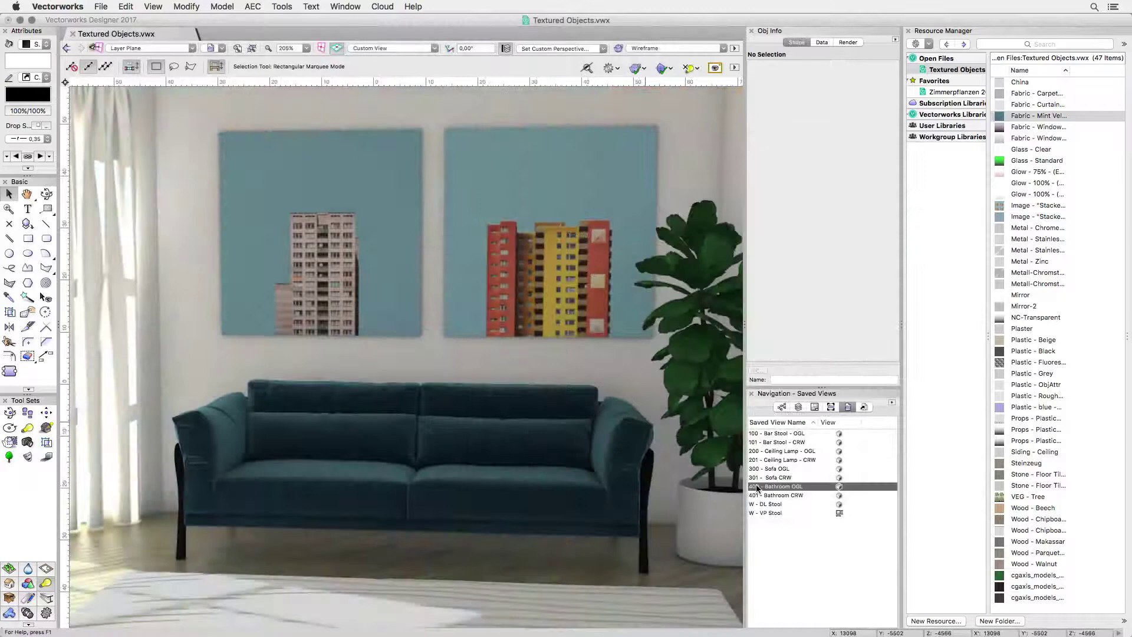
Show the 400 then 401 Bathroom views and inspect the Stone - Floor Tiles Brown reflectivity
{"action": "double_click", "coordinate": [757, 486]}
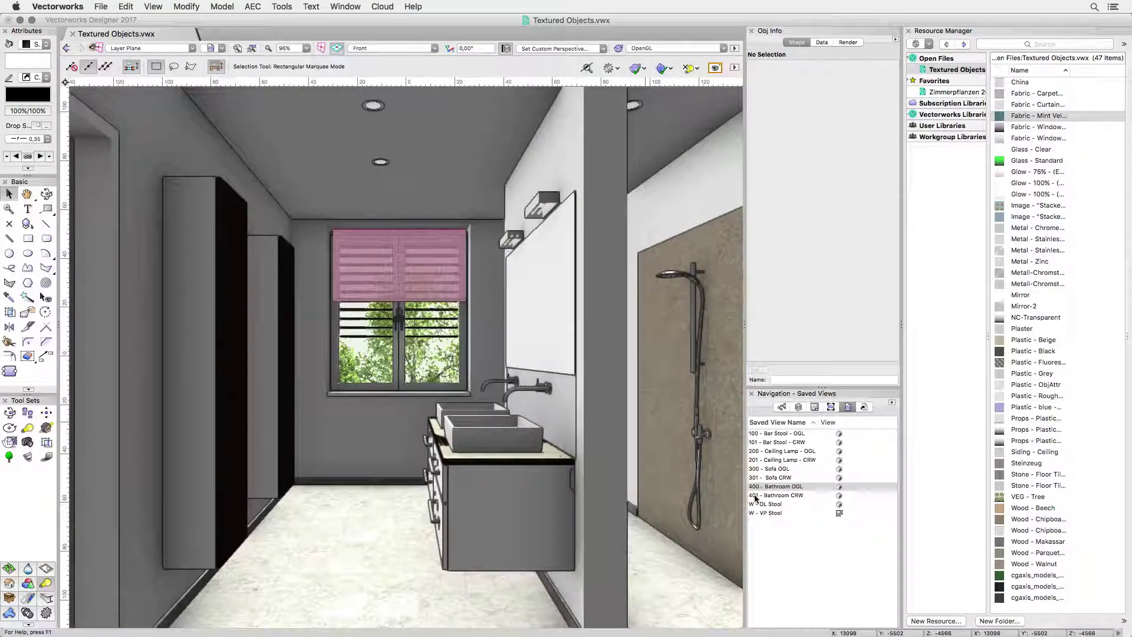
{"action": "double_click", "coordinate": [756, 496]}
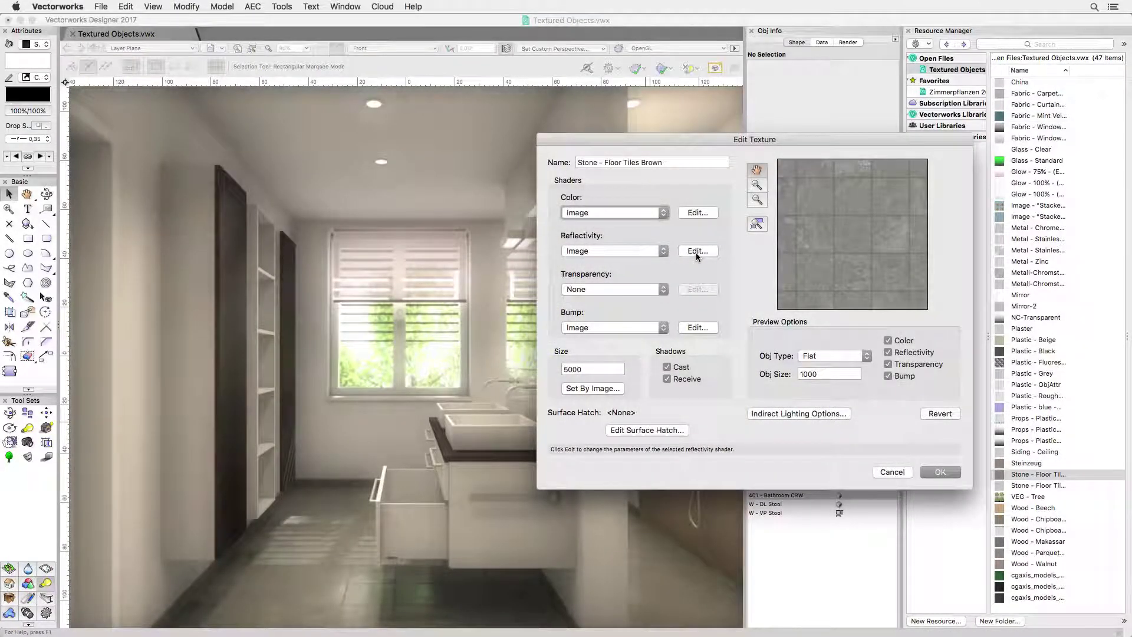
{"action": "left_click", "coordinate": [696, 255]}
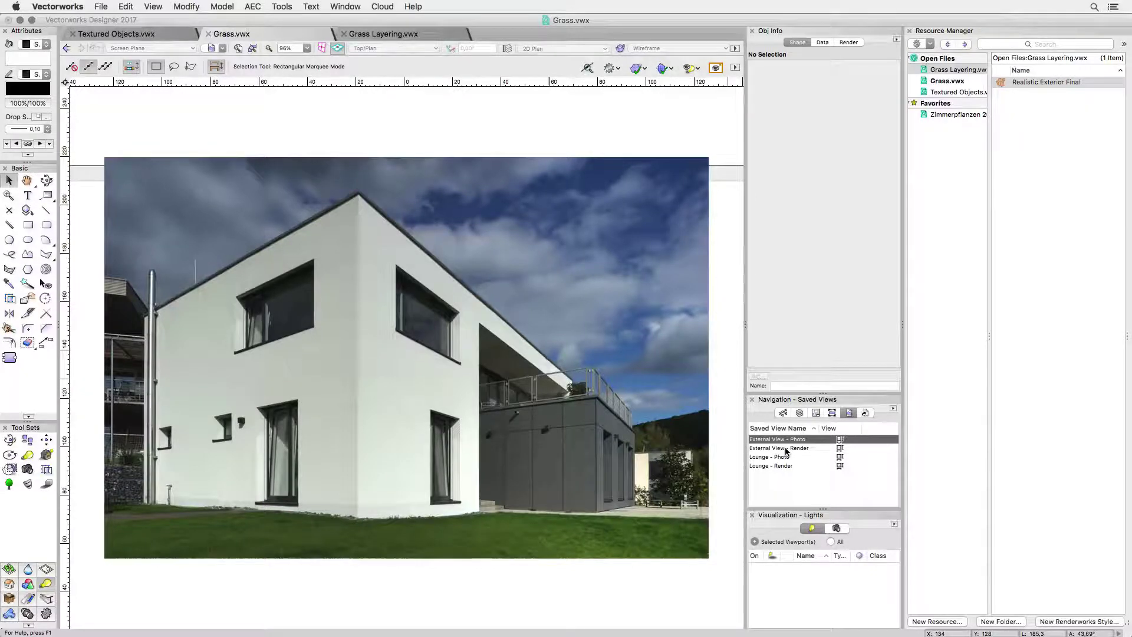
Show External View - Render, zoom in on the house corner and lawn, then bring up Grass Layering.vwx
{"action": "double_click", "coordinate": [786, 448]}
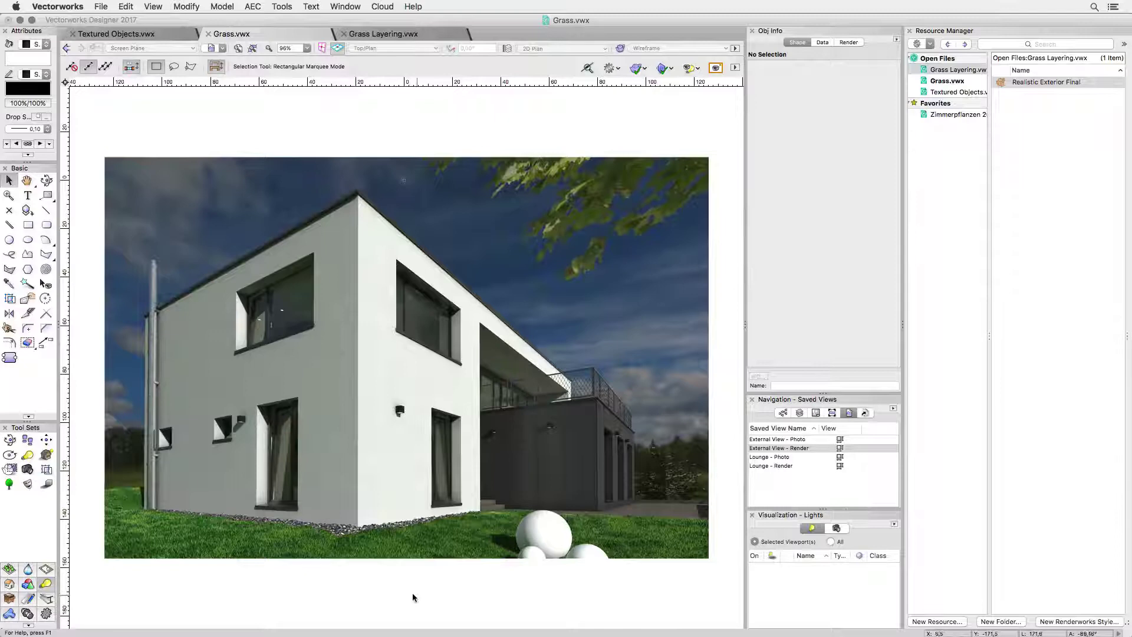
{"action": "key", "text": "c"}
{"action": "left_click_drag", "start_coordinate": [347, 554], "coordinate": [383, 489]}
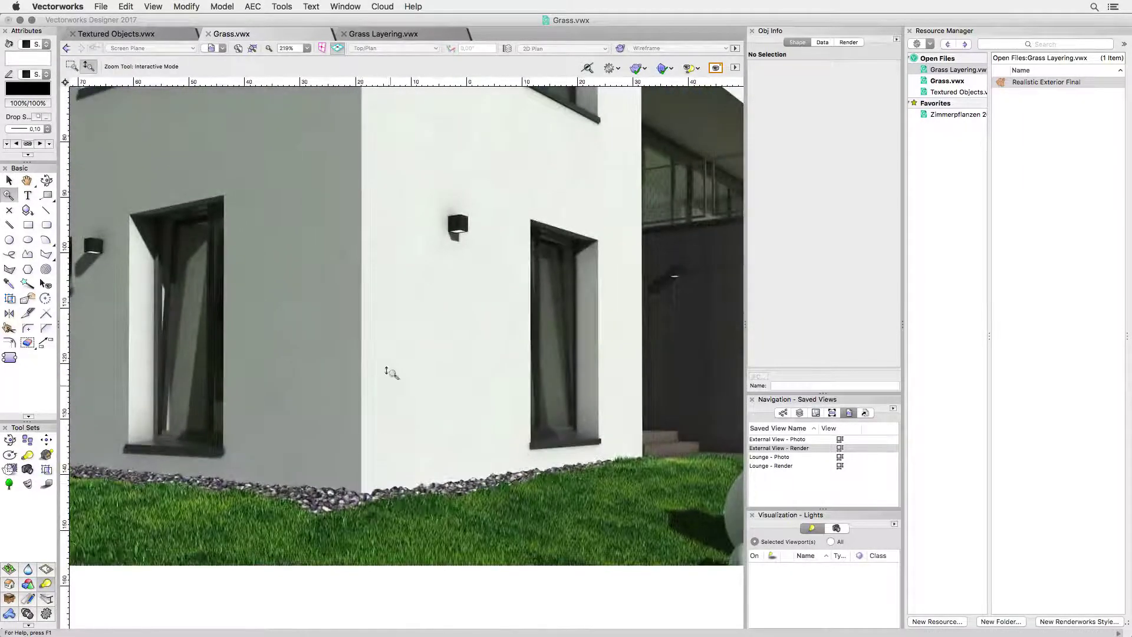
{"action": "left_click", "coordinate": [399, 34]}
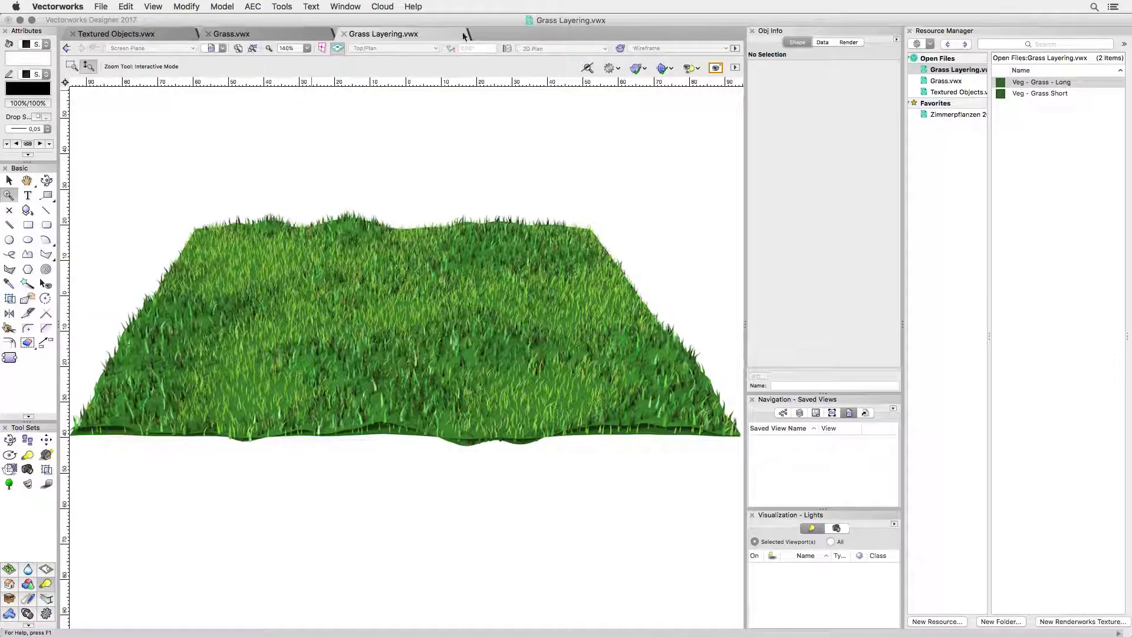
Inspect the Veg - Grass - Long texture's Noise bump shader, then return to Grass.vwx
{"action": "right_click", "coordinate": [1022, 84]}
{"action": "left_click", "coordinate": [1036, 156]}
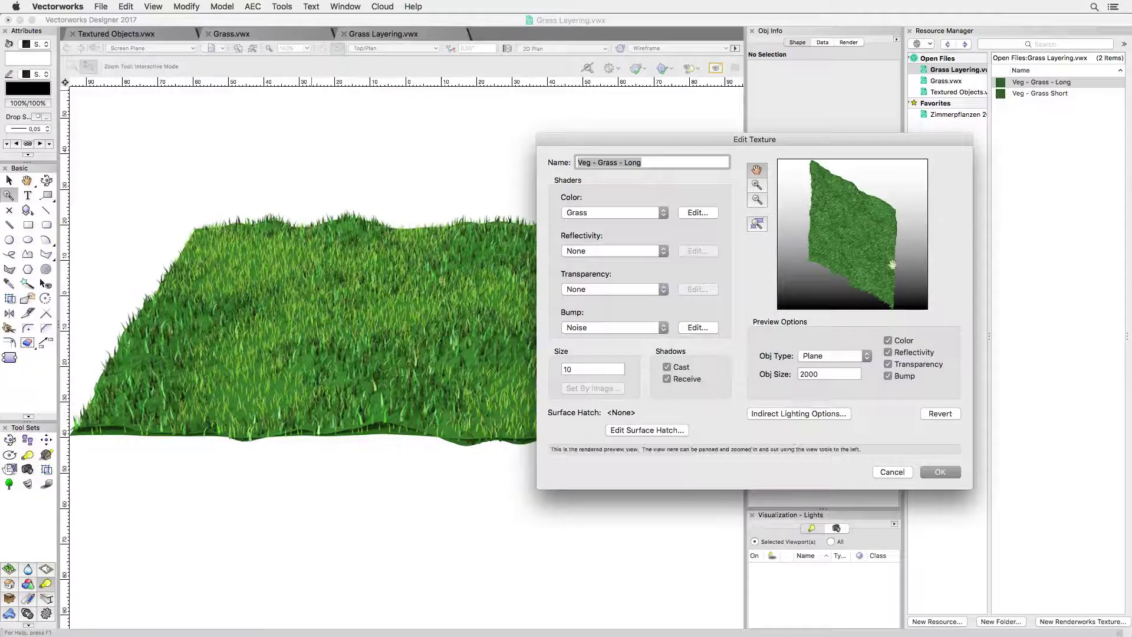
{"action": "left_click", "coordinate": [702, 332]}
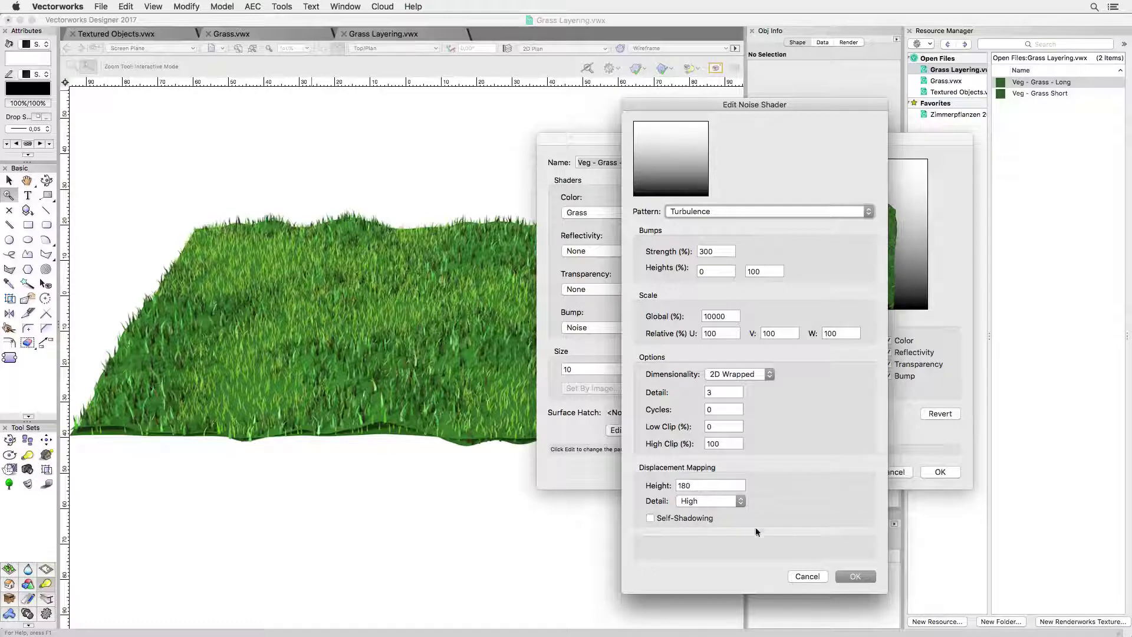
{"action": "left_click", "coordinate": [855, 576]}
{"action": "left_click", "coordinate": [939, 474]}
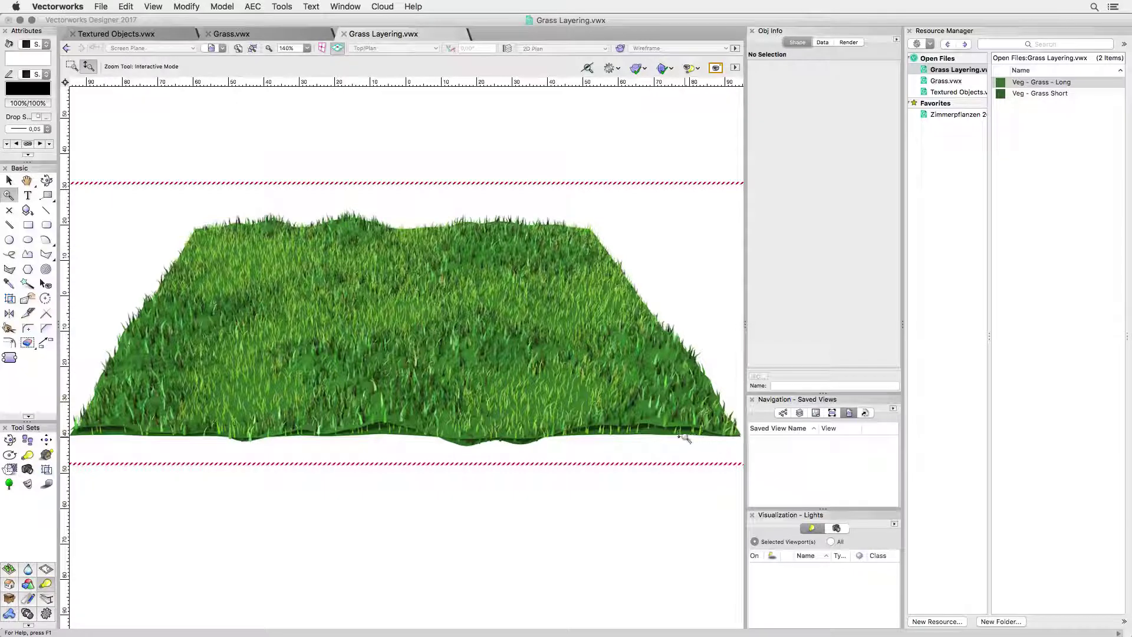
{"action": "left_click", "coordinate": [273, 33]}
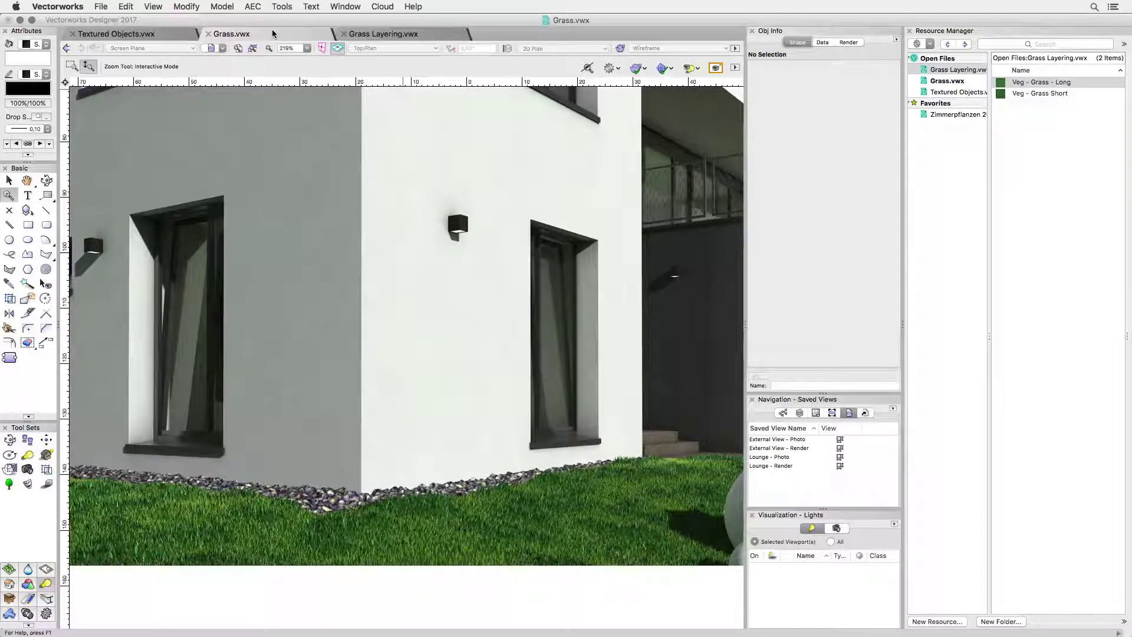
Show Lounge - Photo, then Lounge - Render, and zoom into the grey carpet's corner
{"action": "left_click", "coordinate": [788, 460]}
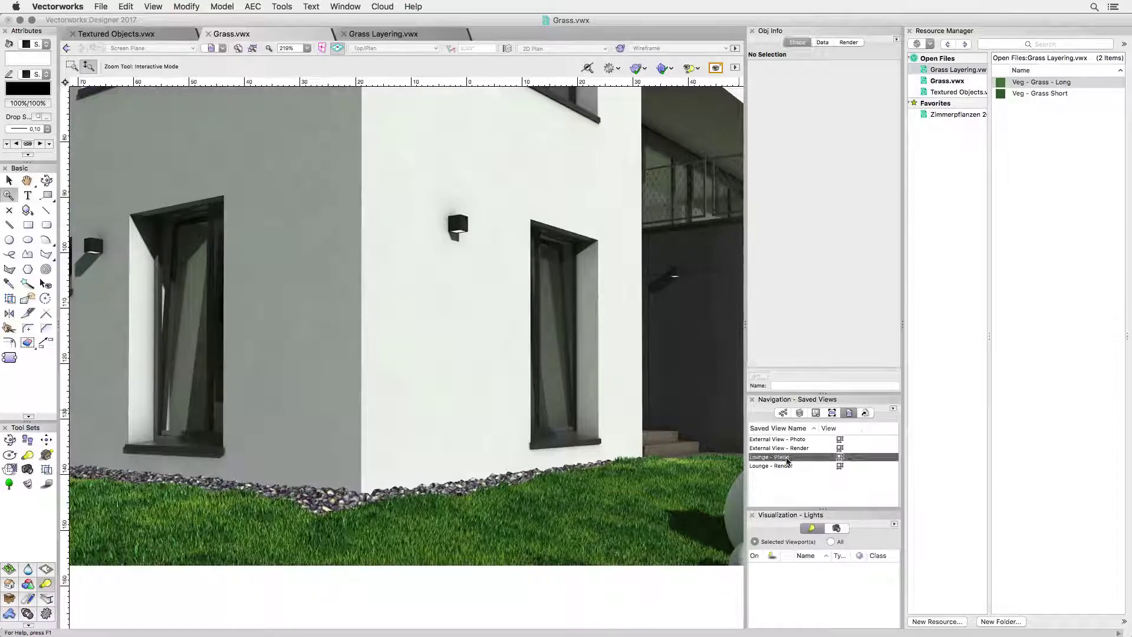
{"action": "double_click", "coordinate": [788, 460]}
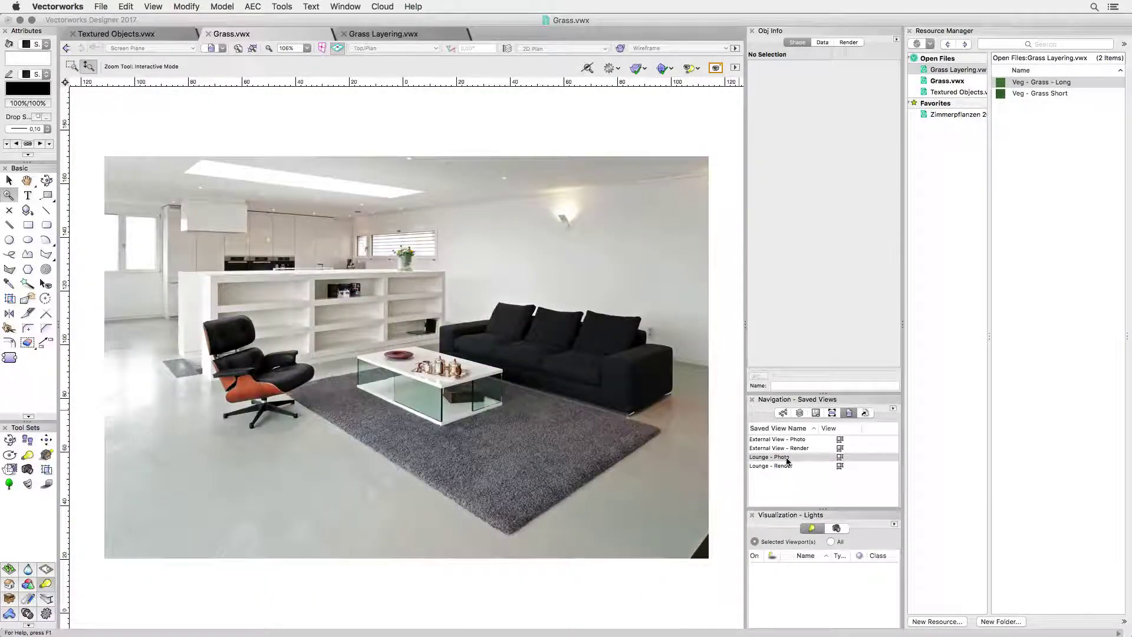
{"action": "double_click", "coordinate": [785, 465]}
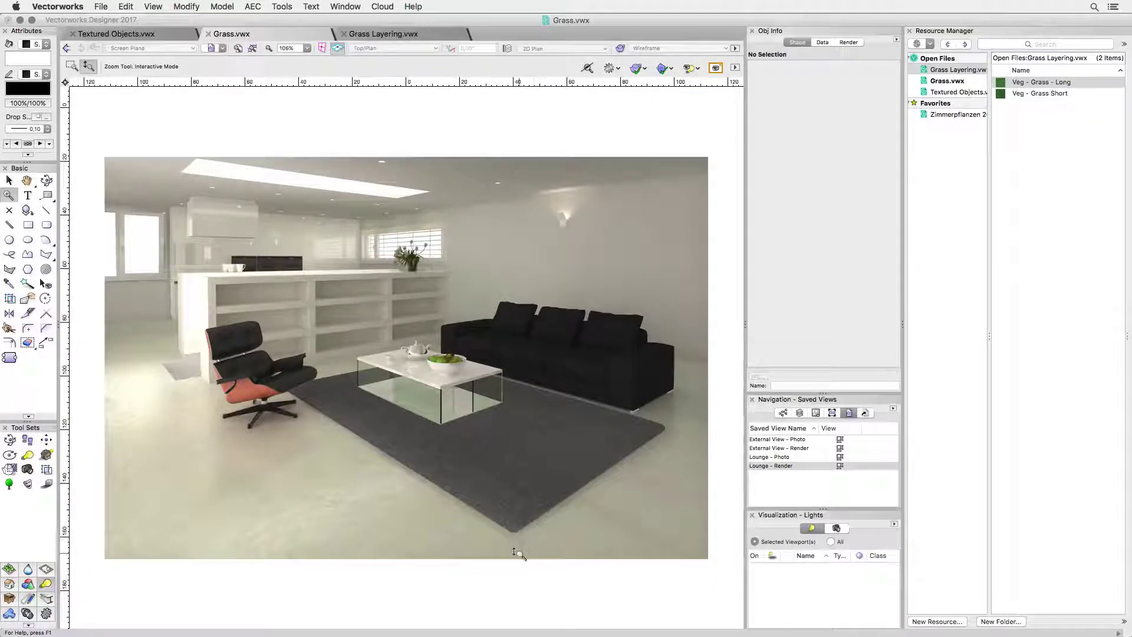
{"action": "left_click_drag", "start_coordinate": [517, 553], "coordinate": [523, 548]}
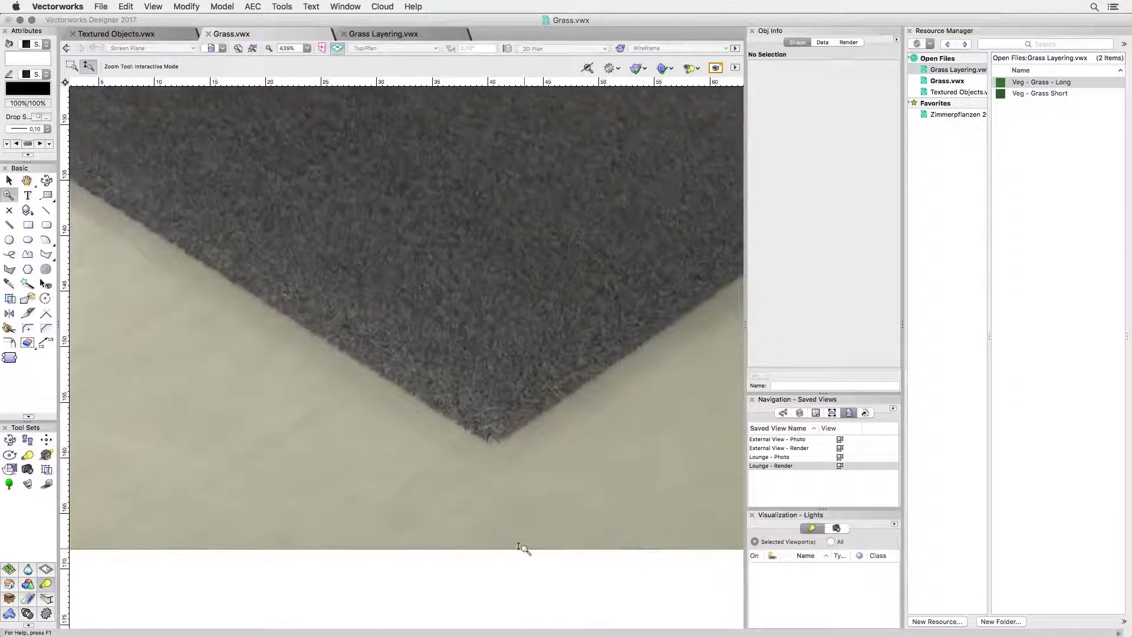